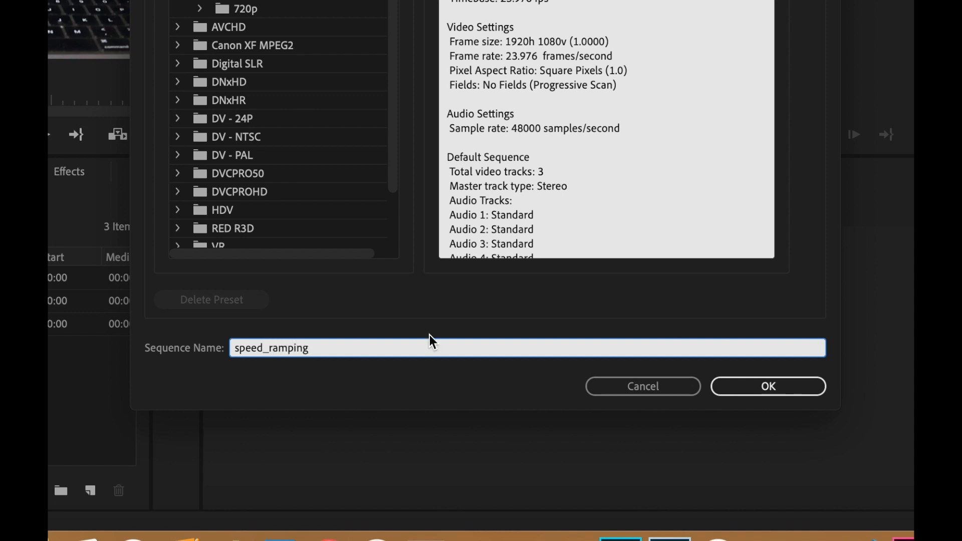
- Create the sequence speed_ramping and place clip - 1 at the start of video track V1
{"action": "left_click", "coordinate": [752, 386]}
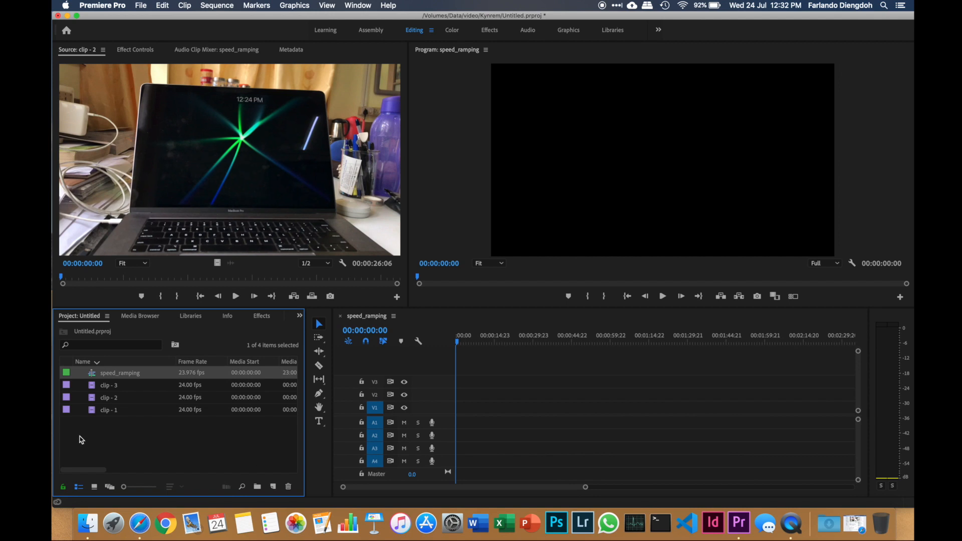
{"action": "left_click", "coordinate": [92, 410]}
{"action": "left_click_drag", "start_coordinate": [92, 413], "coordinate": [450, 410]}
{"action": "left_click", "coordinate": [566, 286]}
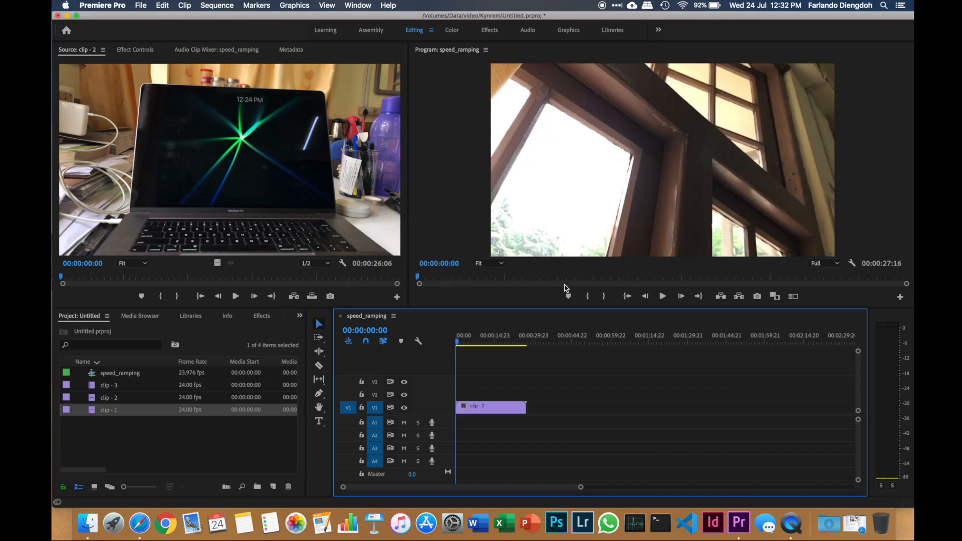
- Show the Time Remapping Speed keyframes on clip - 1 in the timeline
{"action": "left_click", "coordinate": [508, 410]}
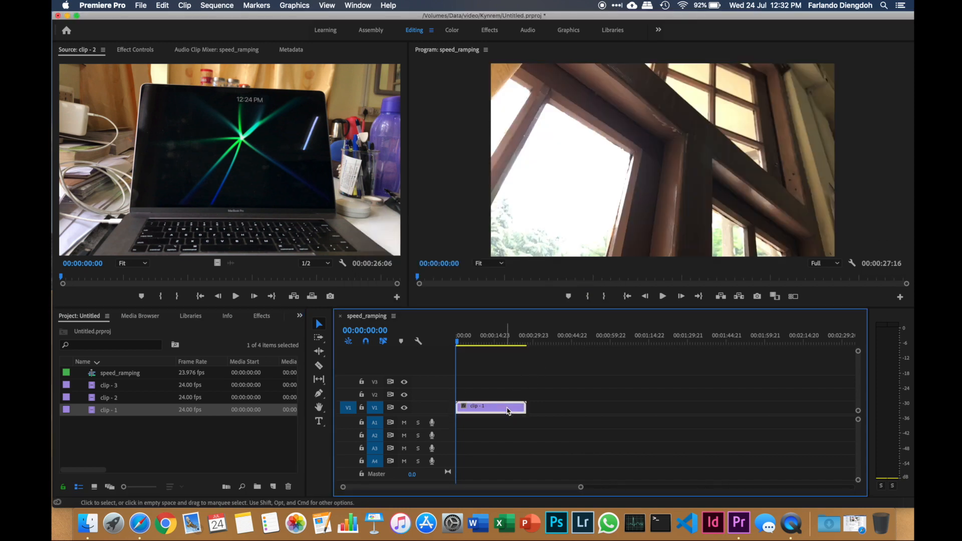
{"action": "right_click", "coordinate": [507, 410]}
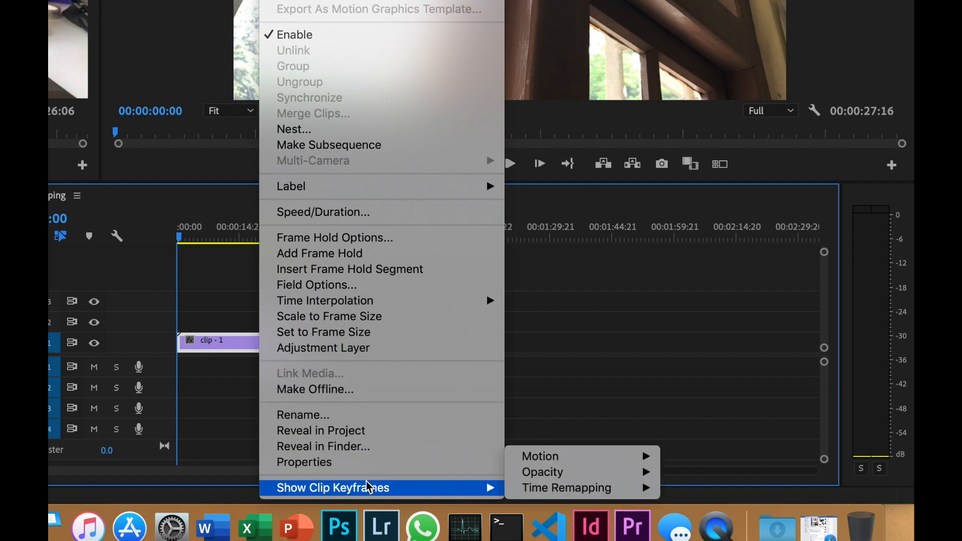
{"action": "mouse_move", "coordinate": [489, 488]}
{"action": "mouse_move", "coordinate": [561, 490]}
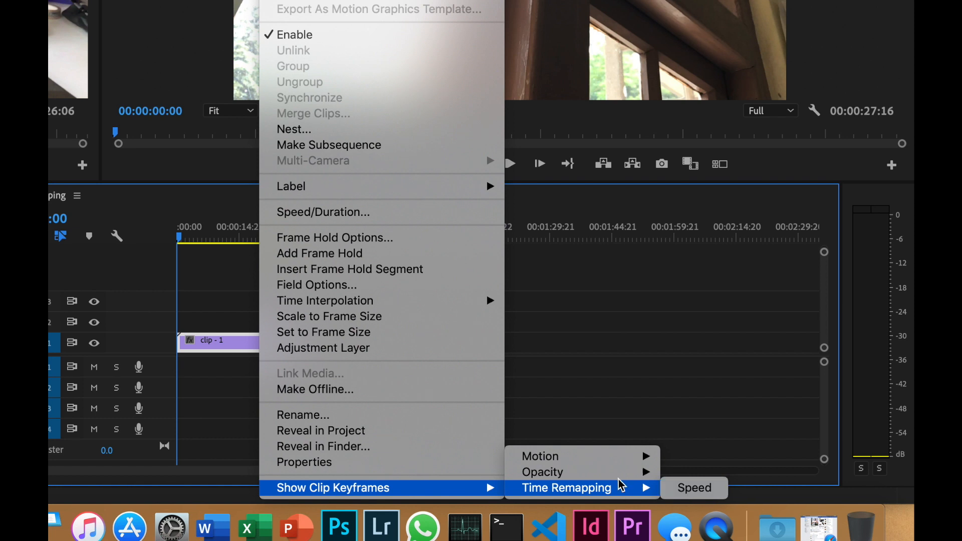
{"action": "mouse_move", "coordinate": [623, 472]}
{"action": "mouse_move", "coordinate": [620, 490]}
{"action": "left_click", "coordinate": [682, 495]}
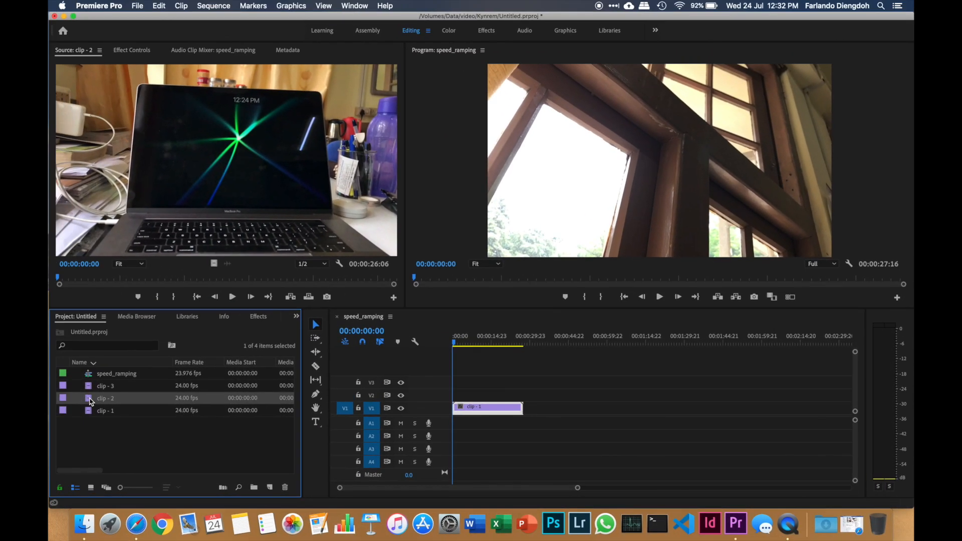
- Place clip - 2 directly after clip - 1 on V1 and show its Time Remapping Speed keyframes
{"action": "left_click_drag", "start_coordinate": [90, 400], "coordinate": [527, 411]}
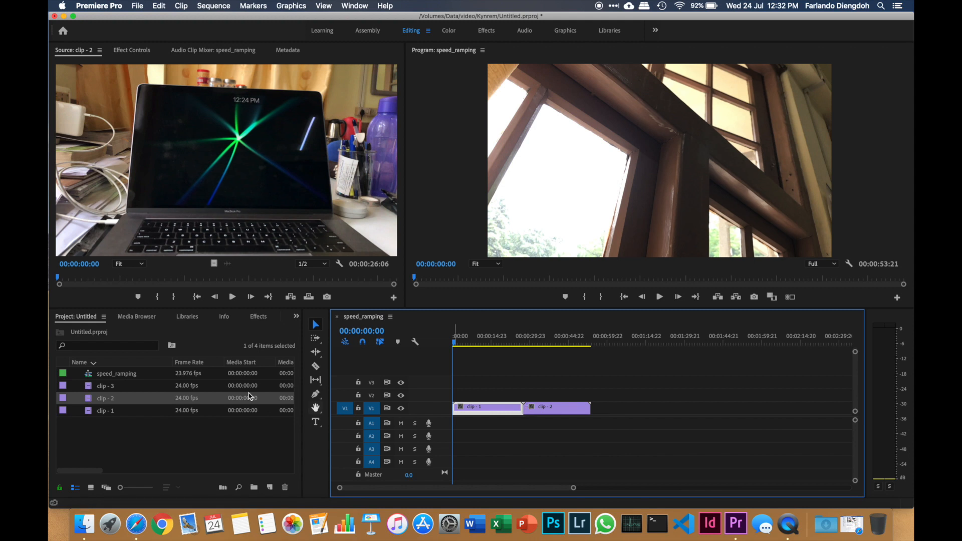
{"action": "left_click", "coordinate": [574, 409]}
{"action": "right_click", "coordinate": [575, 410]}
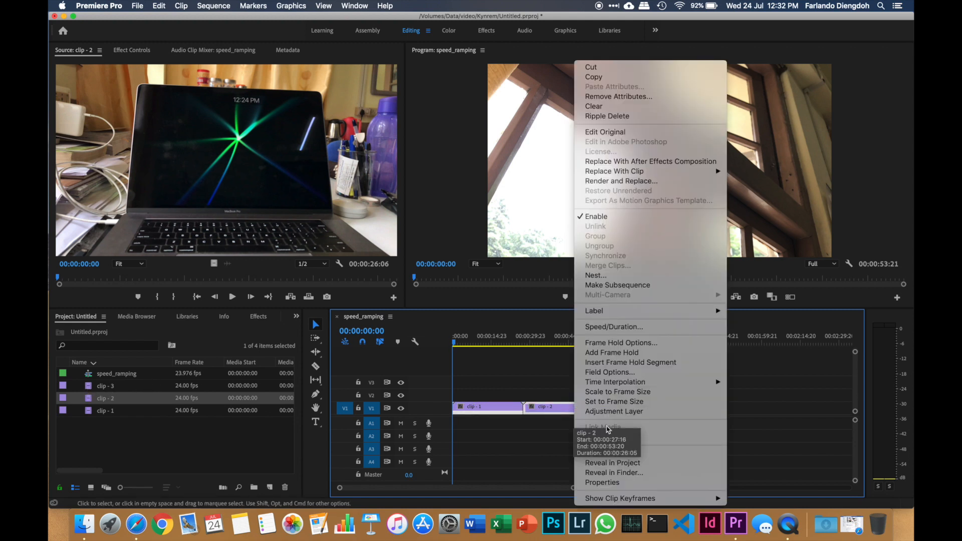
{"action": "mouse_move", "coordinate": [669, 498]}
{"action": "mouse_move", "coordinate": [762, 497]}
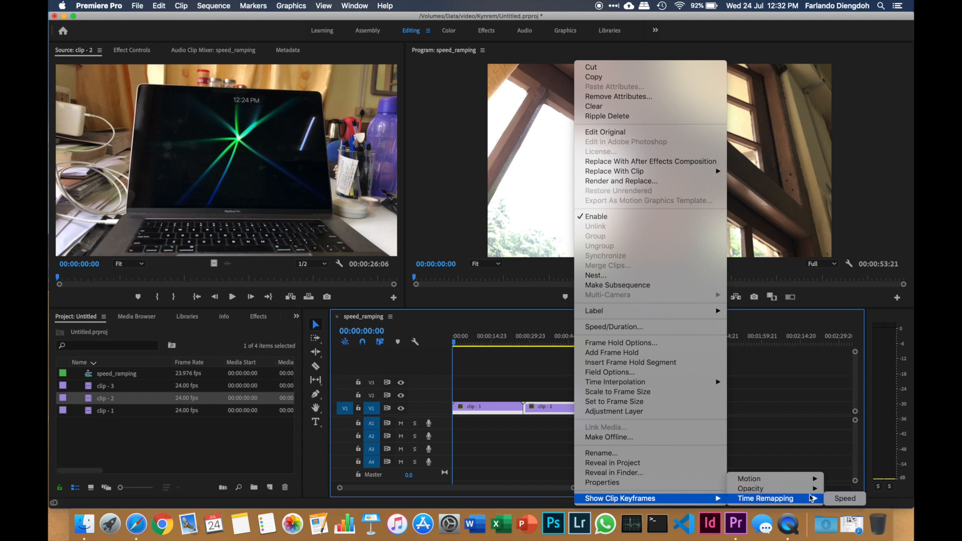
{"action": "left_click", "coordinate": [847, 497]}
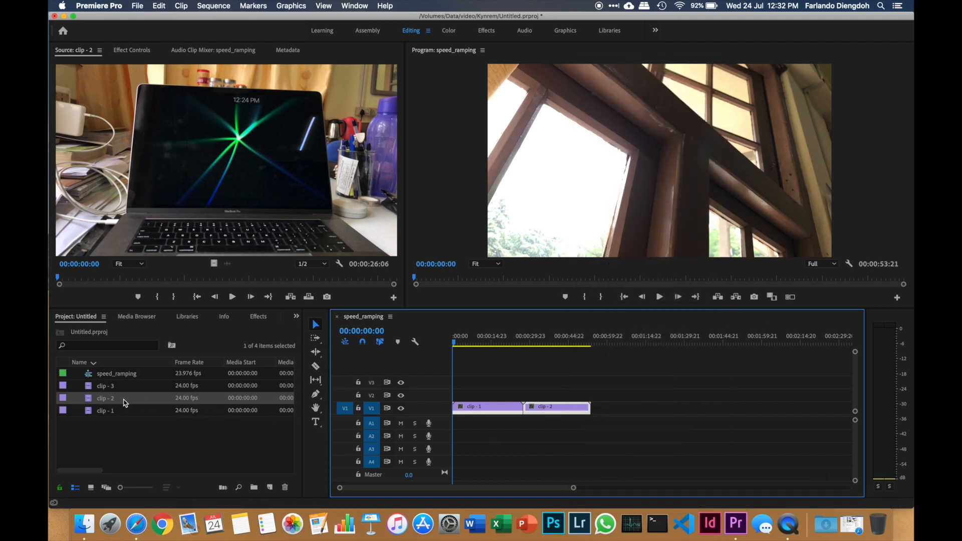
- Place clip - 3 directly after clip - 2 on V1 and show its Time Remapping Speed keyframes
{"action": "left_click", "coordinate": [90, 387]}
{"action": "left_click_drag", "start_coordinate": [90, 388], "coordinate": [608, 411]}
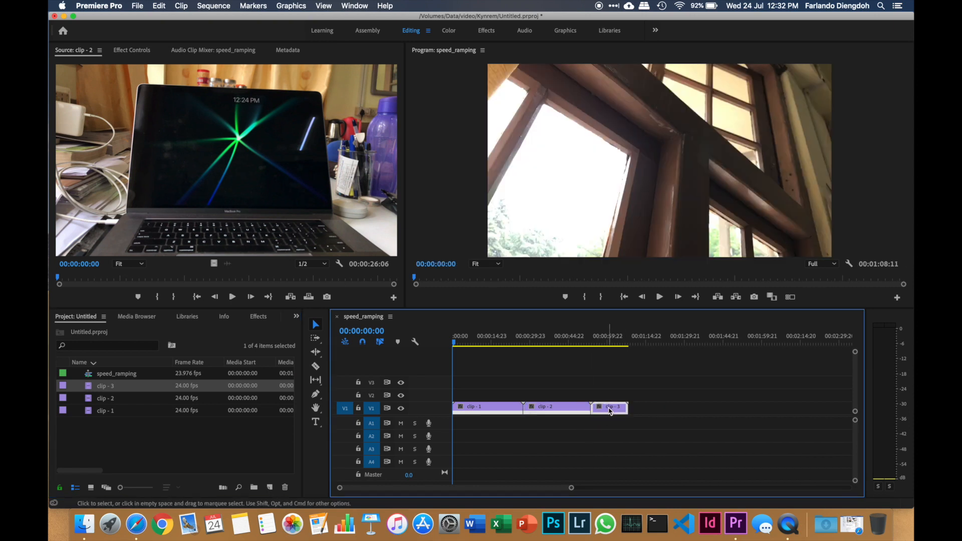
{"action": "right_click", "coordinate": [609, 411]}
{"action": "mouse_move", "coordinate": [714, 499]}
{"action": "mouse_move", "coordinate": [788, 499]}
{"action": "left_click", "coordinate": [879, 498]}
- Display the effect controls of clip - 1 at 00:00:11:00 and expand its Time Remapping Speed graph
{"action": "left_click", "coordinate": [486, 410]}
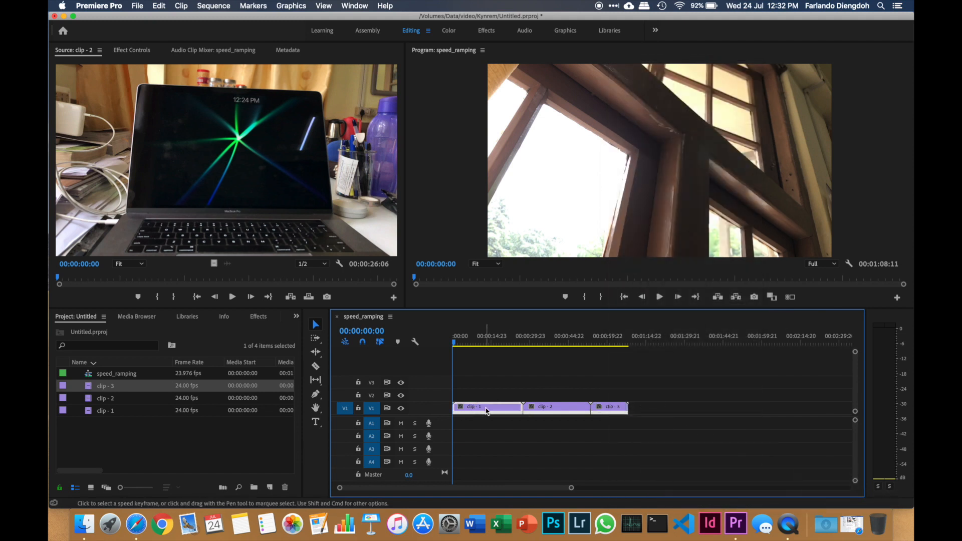
{"action": "left_click", "coordinate": [481, 341]}
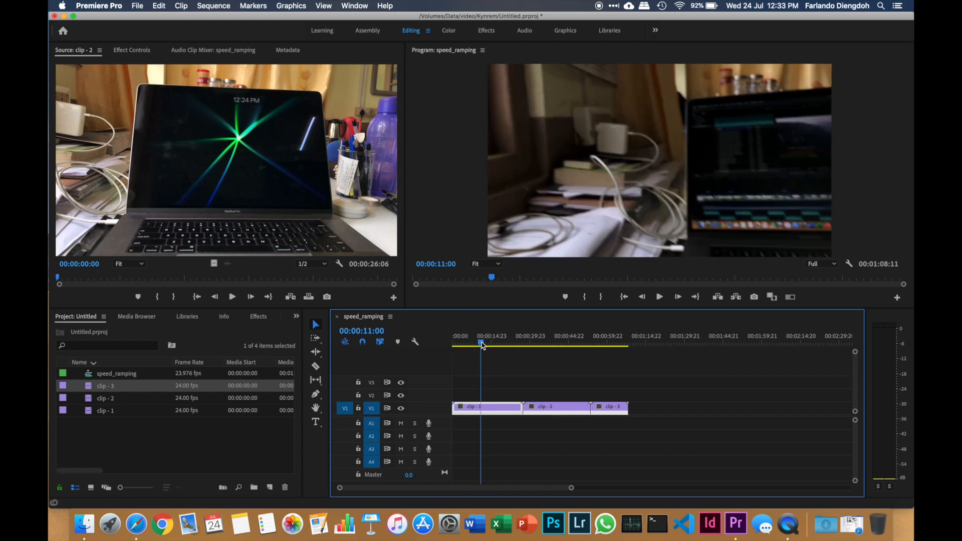
{"action": "left_click", "coordinate": [131, 51]}
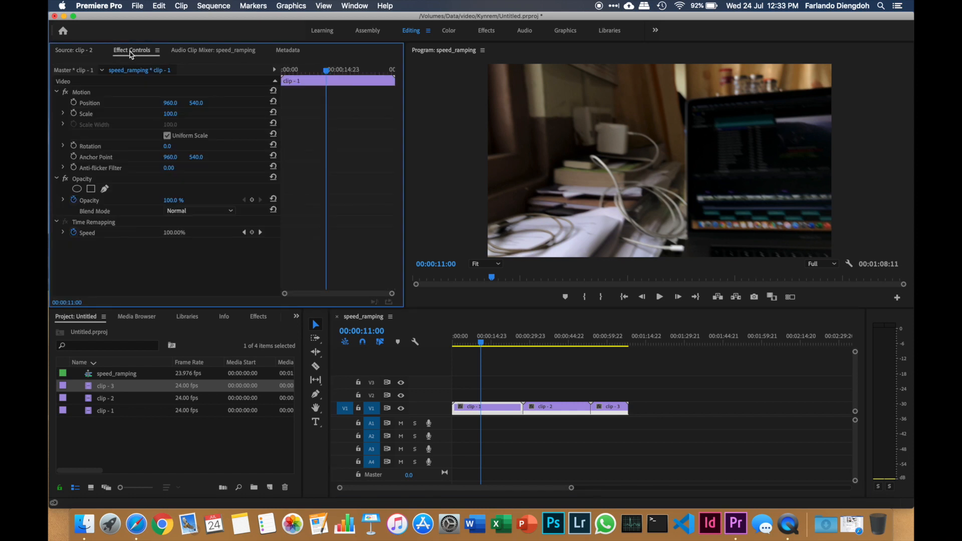
{"action": "left_click", "coordinate": [352, 6]}
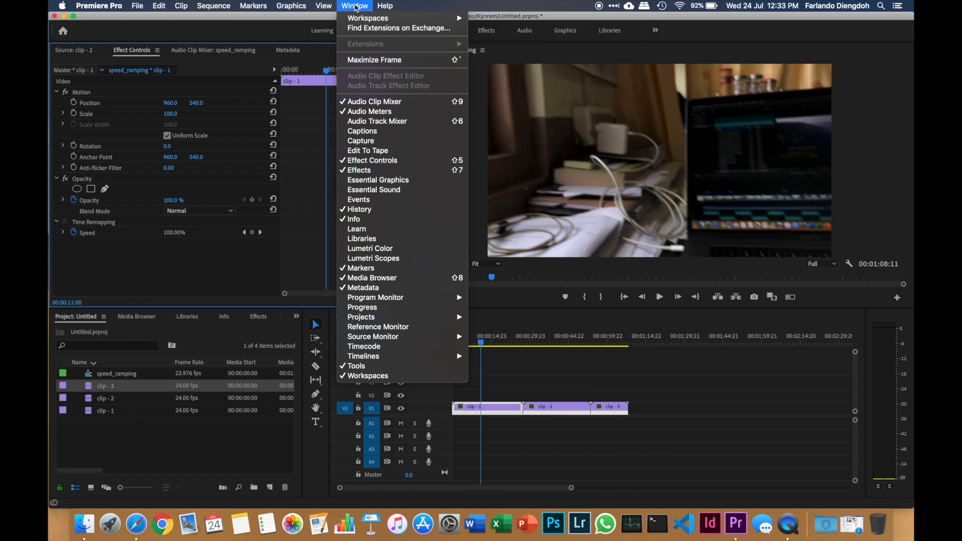
{"action": "left_click", "coordinate": [355, 6]}
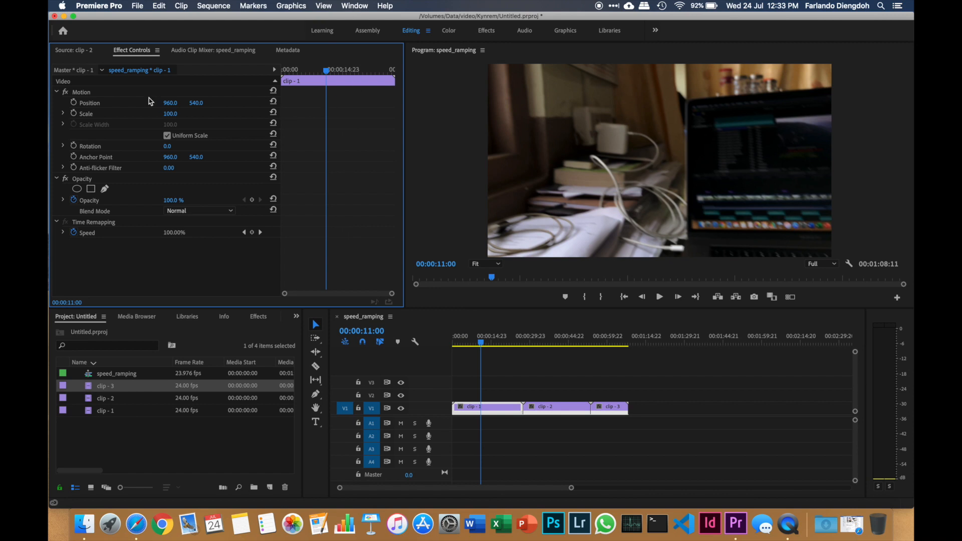
{"action": "left_click", "coordinate": [93, 227]}
{"action": "left_click", "coordinate": [63, 233]}
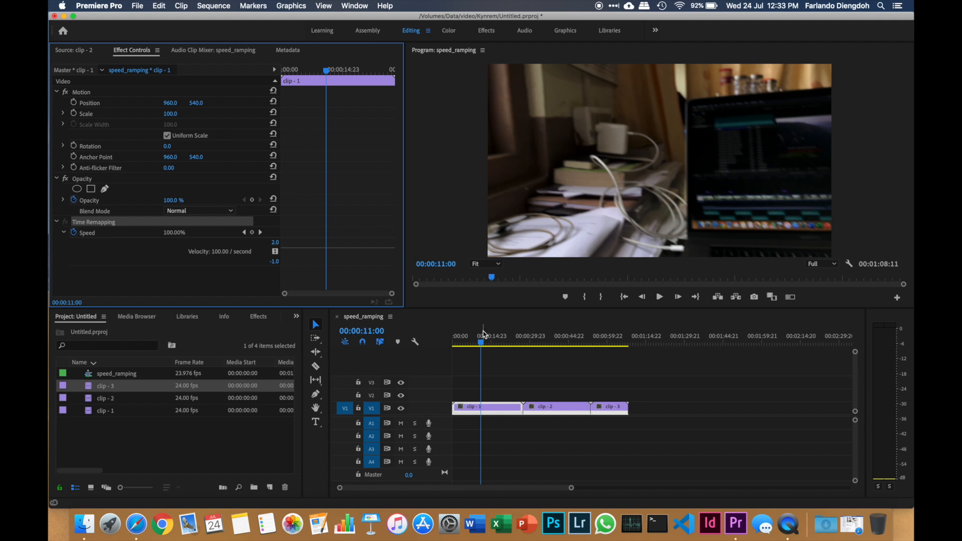
- Add Speed keyframes to clip - 1 at 00:00:15:10 and 00:00:18:13
{"action": "mouse_move", "coordinate": [329, 76]}
{"action": "left_mouse_down"}
{"action": "mouse_move", "coordinate": [271, 76]}
{"action": "mouse_move", "coordinate": [356, 80]}
{"action": "mouse_move", "coordinate": [274, 76]}
{"action": "mouse_move", "coordinate": [344, 82]}
{"action": "left_mouse_up"}
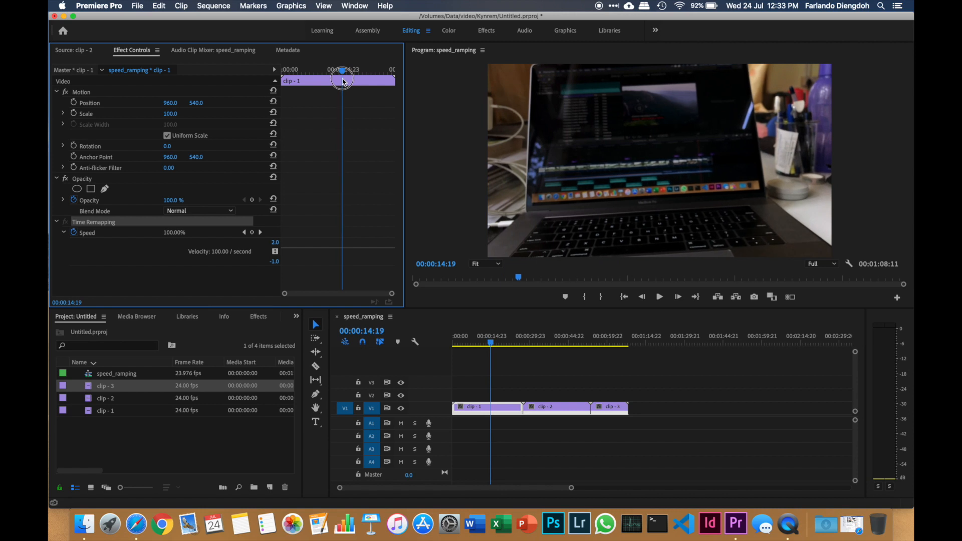
{"action": "left_click_drag", "start_coordinate": [343, 82], "coordinate": [345, 82]}
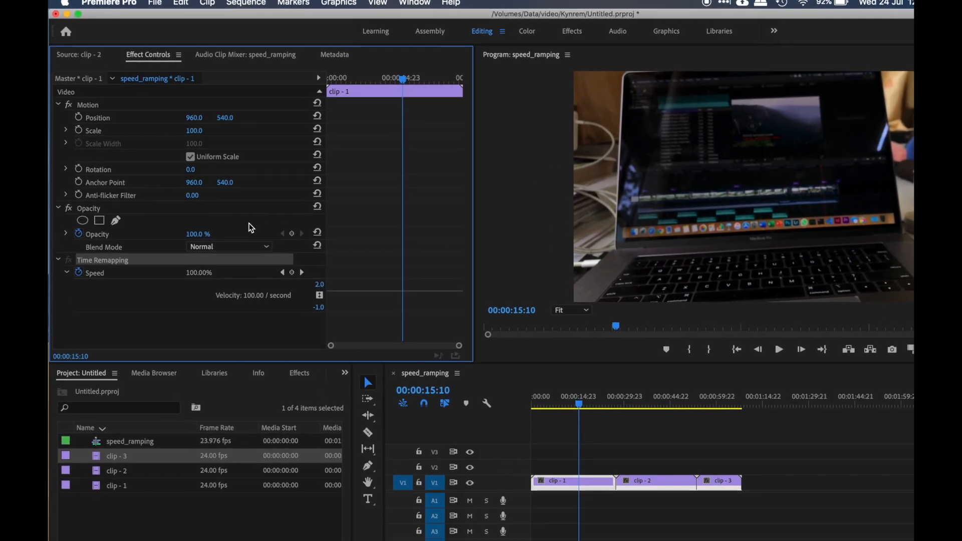
{"action": "left_click", "coordinate": [291, 272]}
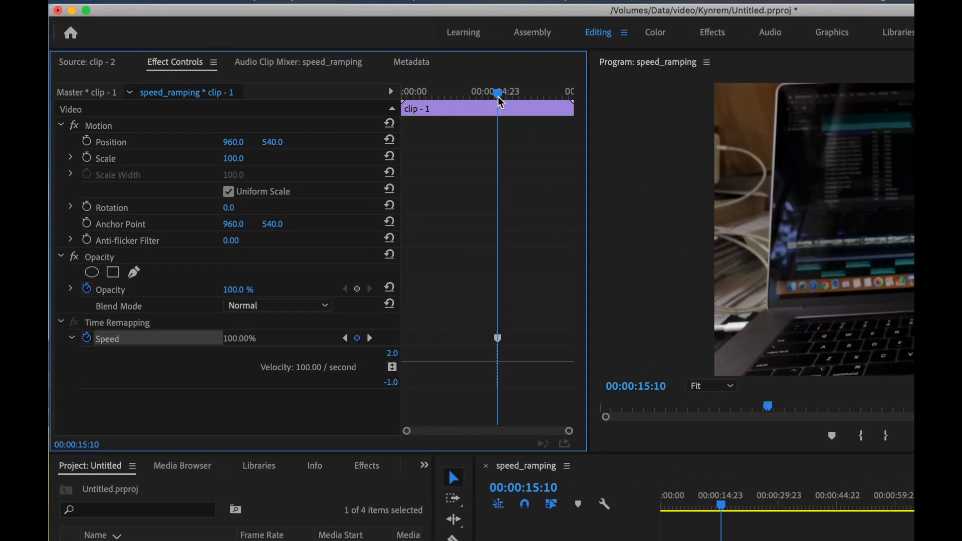
{"action": "left_click_drag", "start_coordinate": [501, 103], "coordinate": [520, 106]}
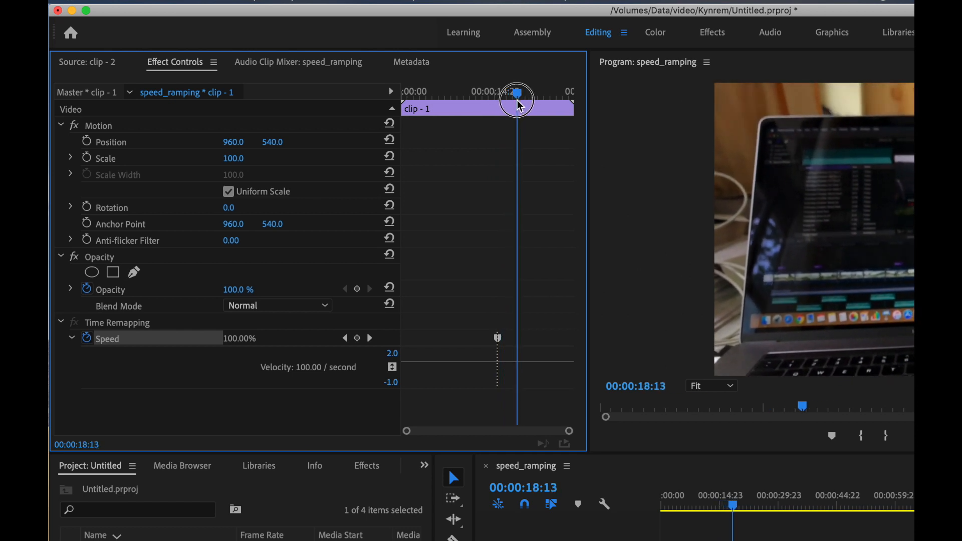
{"action": "left_click", "coordinate": [357, 339]}
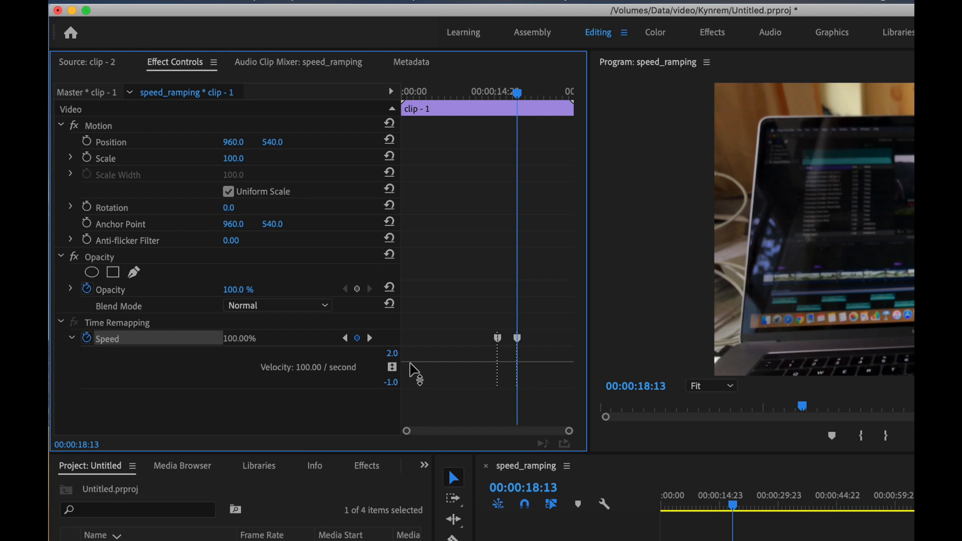
- Raise the speed of clip - 1 before the first keyframe to 1000%
{"action": "left_click_drag", "start_coordinate": [411, 363], "coordinate": [414, 187]}
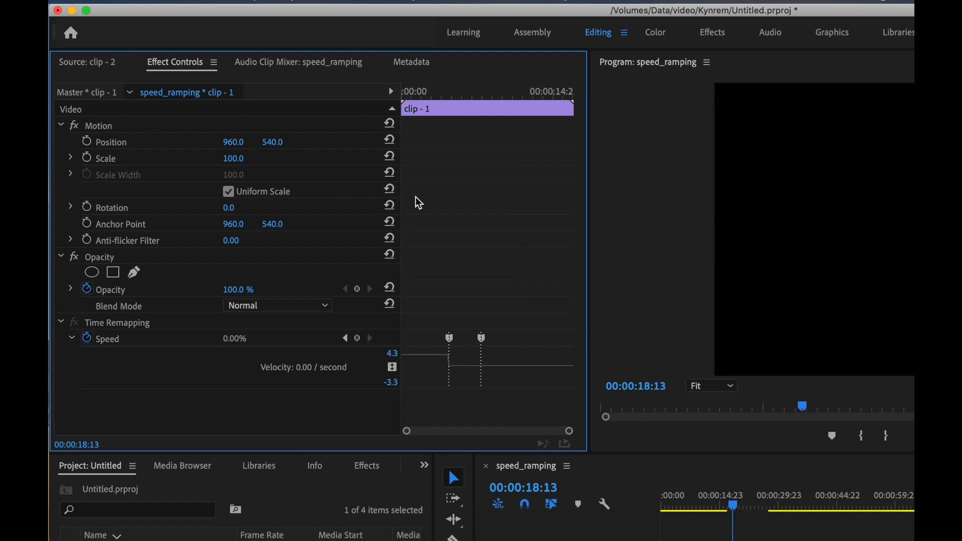
{"action": "left_click", "coordinate": [425, 356]}
{"action": "left_click_drag", "start_coordinate": [425, 356], "coordinate": [429, 146]}
{"action": "left_click", "coordinate": [415, 93]}
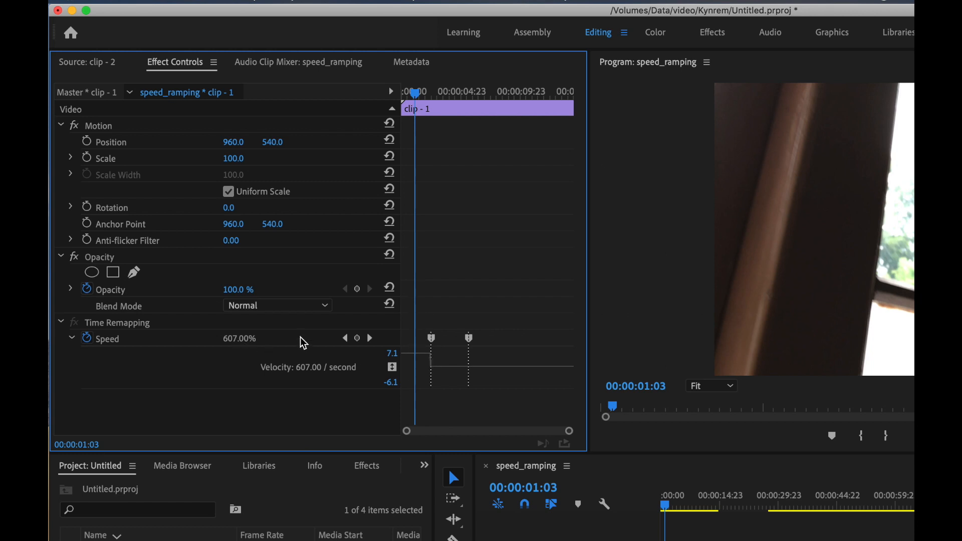
{"action": "left_click_drag", "start_coordinate": [417, 354], "coordinate": [421, 15]}
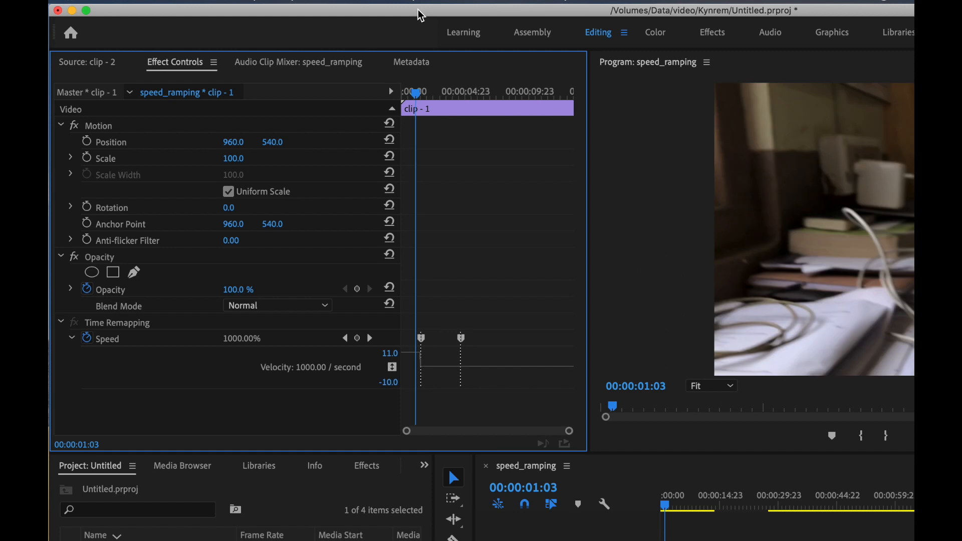
- Raise the speed of clip - 1 after the second keyframe to 1000%
{"action": "left_click_drag", "start_coordinate": [418, 97], "coordinate": [482, 93]}
{"action": "left_click_drag", "start_coordinate": [506, 375], "coordinate": [506, 236]}
{"action": "left_click_drag", "start_coordinate": [471, 360], "coordinate": [470, 359]}
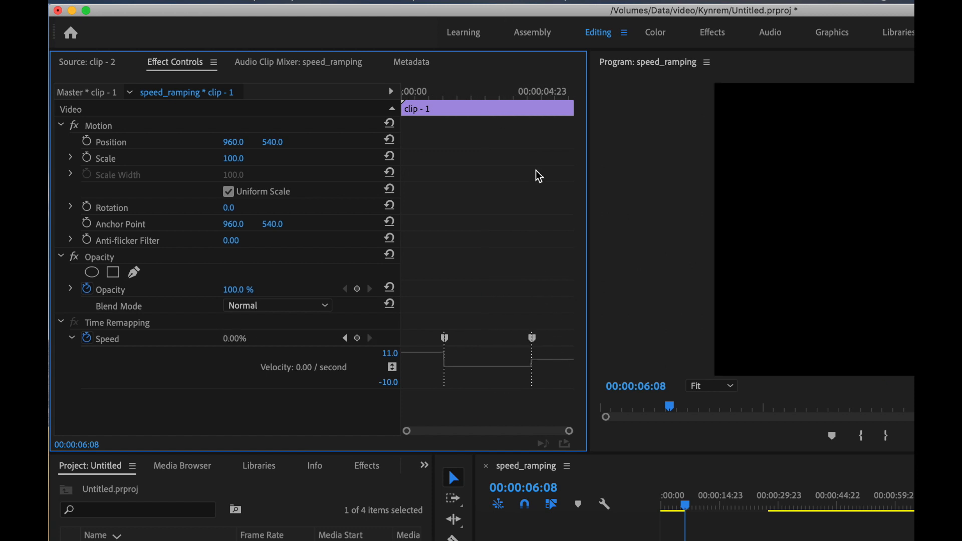
{"action": "left_click", "coordinate": [549, 100]}
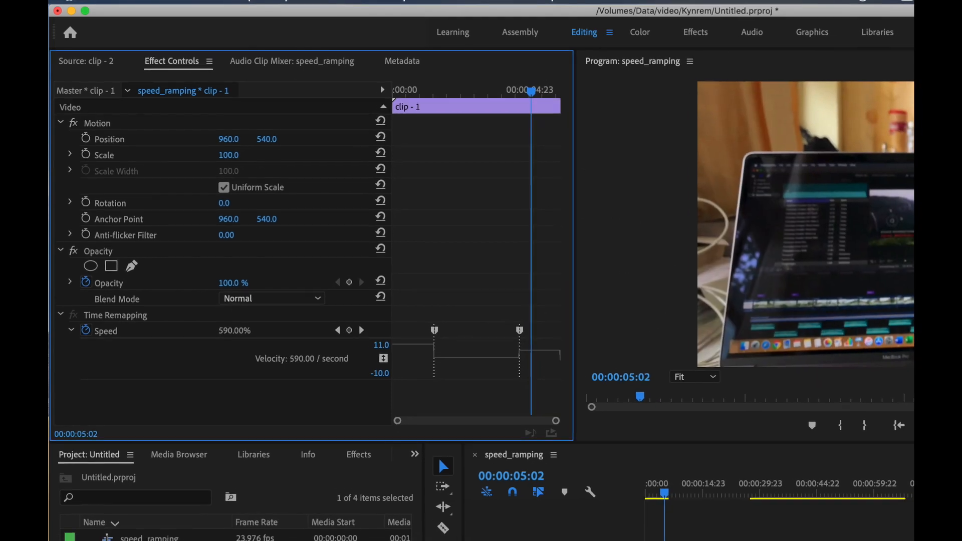
{"action": "left_click_drag", "start_coordinate": [547, 350], "coordinate": [547, 344]}
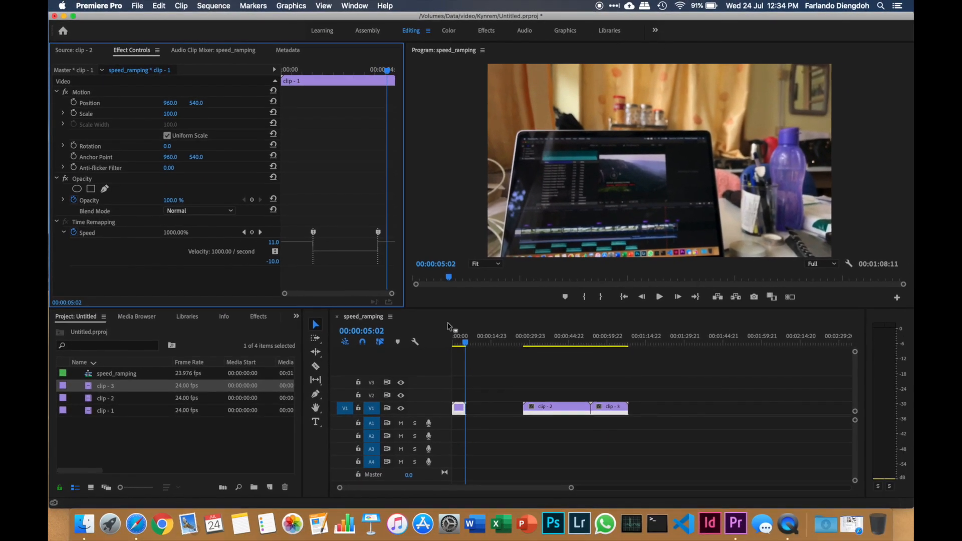
- Play the sped-up clip - 1 from the start and review the section between its two speed keyframes
{"action": "left_click_drag", "start_coordinate": [465, 344], "coordinate": [449, 348]}
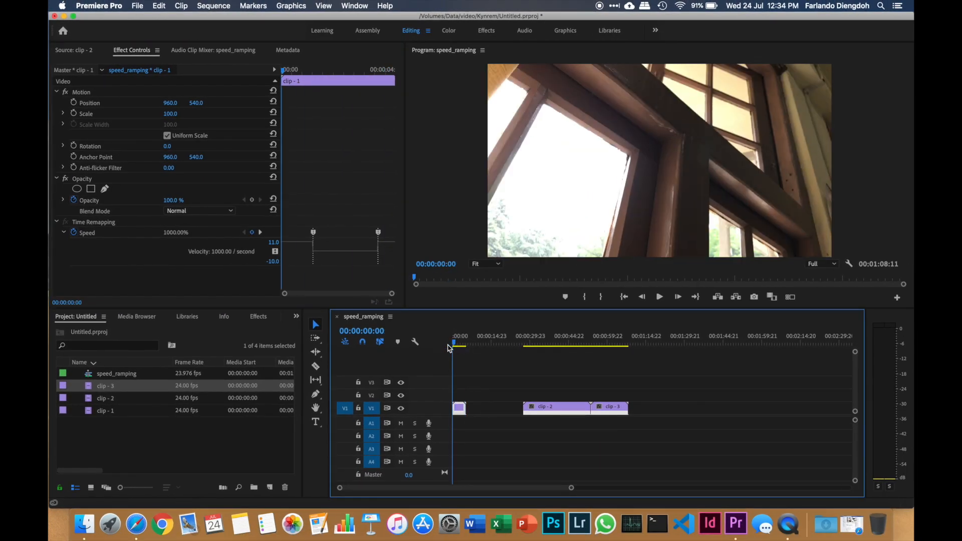
{"action": "key", "text": "space"}
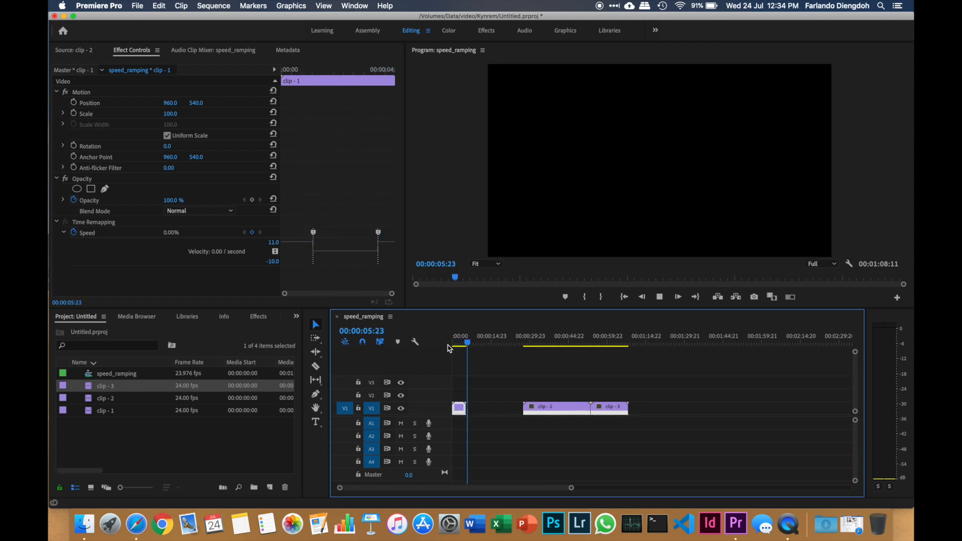
{"action": "left_click", "coordinate": [341, 78]}
{"action": "mouse_move", "coordinate": [341, 73]}
{"action": "left_mouse_down"}
{"action": "mouse_move", "coordinate": [284, 75]}
{"action": "mouse_move", "coordinate": [355, 82]}
{"action": "left_mouse_up"}
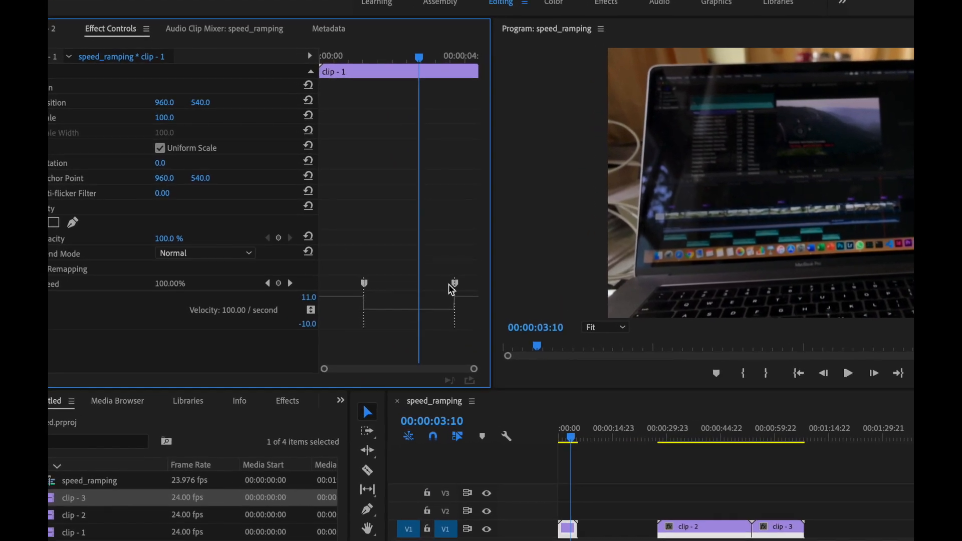
- Split both Speed keyframes of clip - 1 so that the speed changes become gradual ramps
{"action": "left_click", "coordinate": [510, 327]}
{"action": "mouse_move", "coordinate": [510, 326]}
{"action": "left_mouse_down"}
{"action": "mouse_move", "coordinate": [444, 331]}
{"action": "mouse_move", "coordinate": [498, 322]}
{"action": "left_mouse_up"}
{"action": "left_click", "coordinate": [498, 326]}
{"action": "left_click_drag", "start_coordinate": [426, 321], "coordinate": [453, 321]}
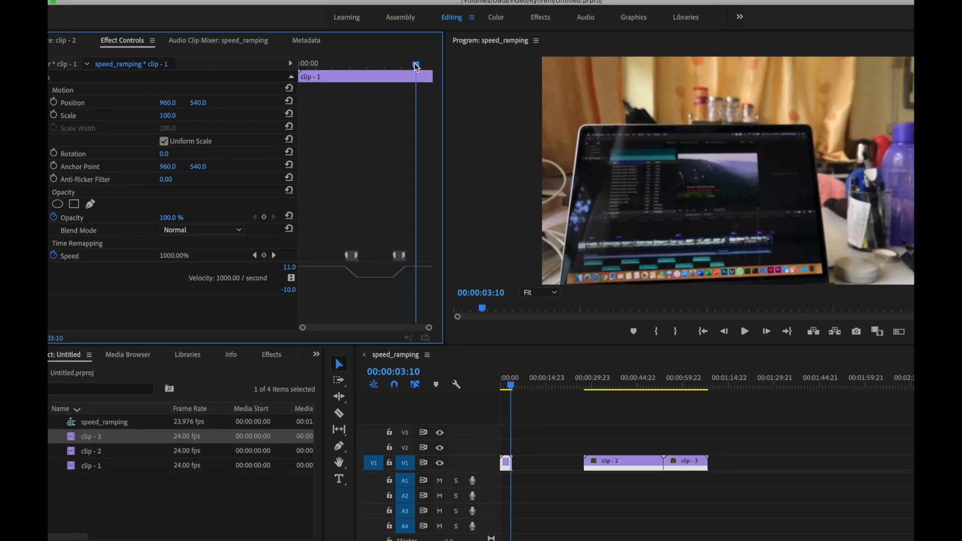
- Play back clip - 1 from the start to review the ramped speed changes, then return to 00:00:00:00
{"action": "left_click_drag", "start_coordinate": [415, 66], "coordinate": [289, 88]}
{"action": "key", "text": "space"}
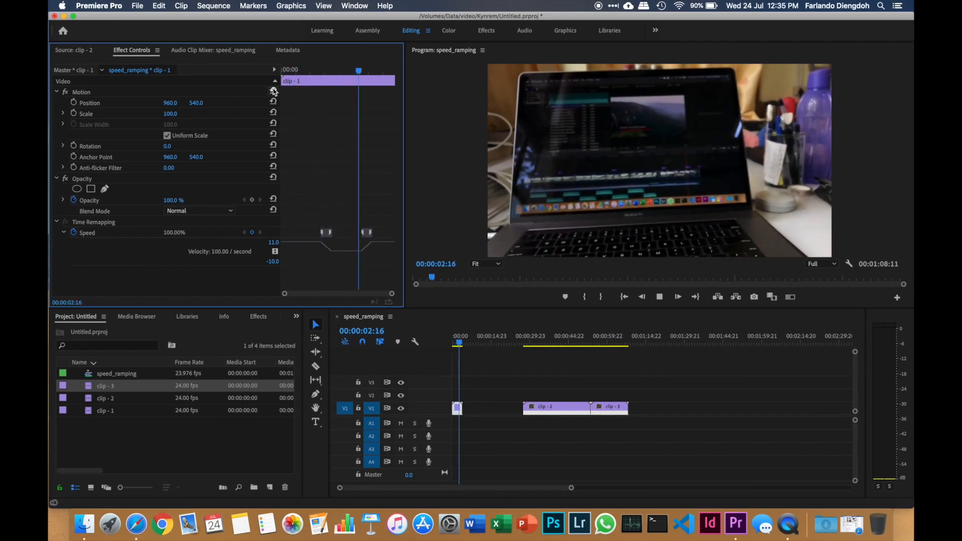
{"action": "key", "text": "space"}
{"action": "left_click_drag", "start_coordinate": [470, 348], "coordinate": [443, 346]}
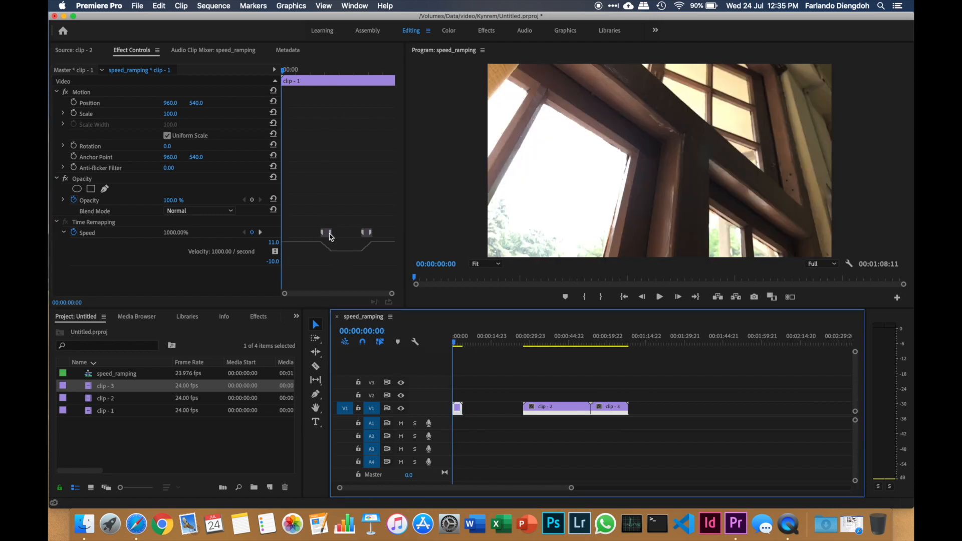
- Widen the first speed ramp of clip - 1 by moving the two halves of its keyframe apart
{"action": "left_click_drag", "start_coordinate": [331, 236], "coordinate": [333, 236]}
{"action": "left_click_drag", "start_coordinate": [322, 233], "coordinate": [319, 233]}
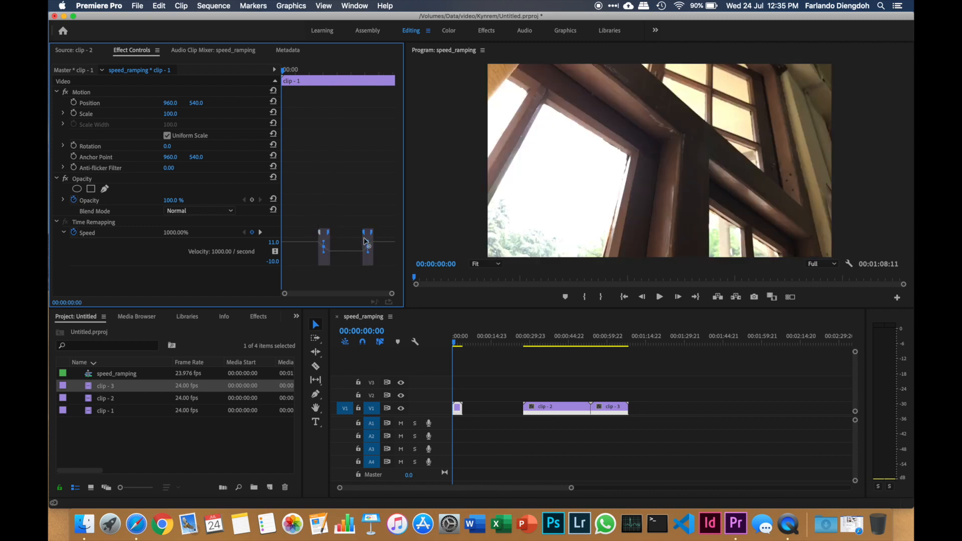
- Play back clip - 1 from the start to review the widened speed ramp
{"action": "left_click_drag", "start_coordinate": [281, 75], "coordinate": [261, 80]}
{"action": "key", "text": "space"}
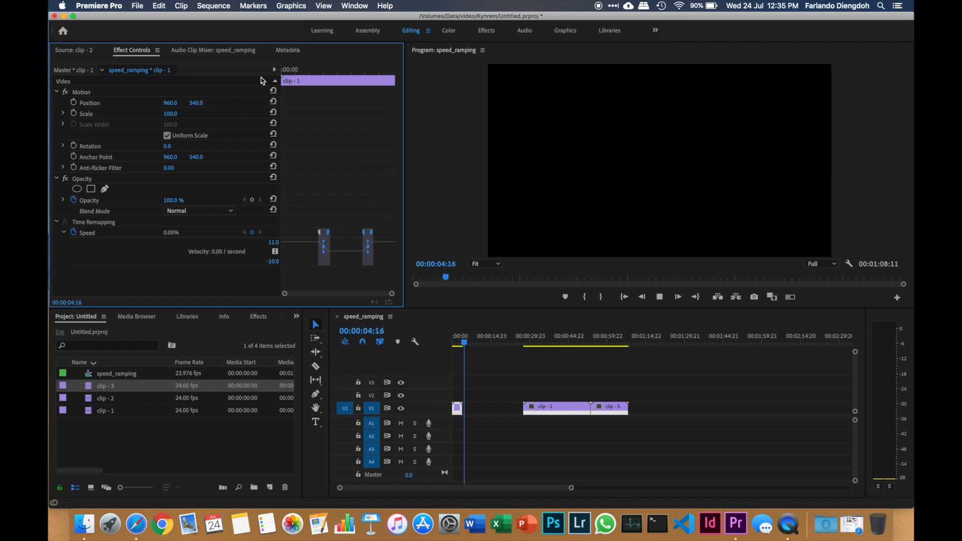
{"action": "left_click", "coordinate": [345, 256]}
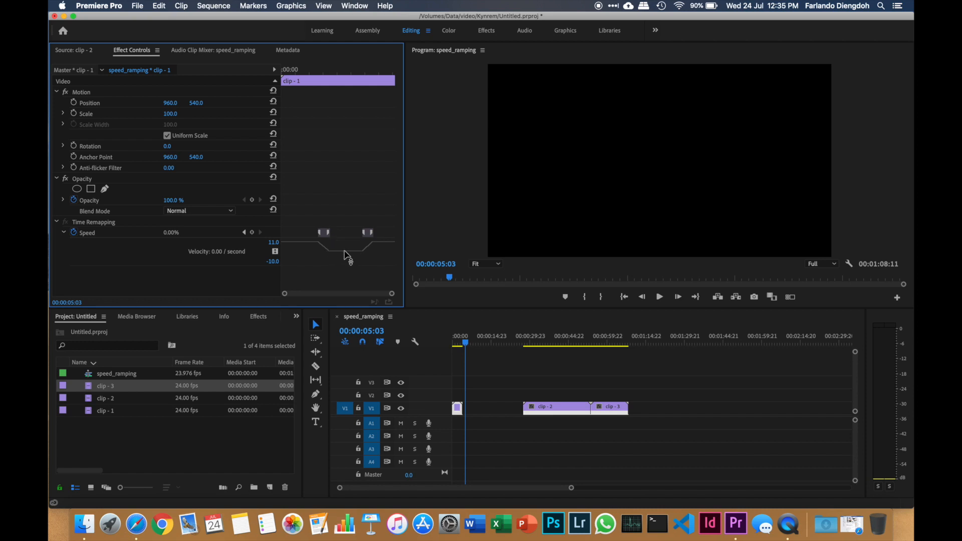
- Increase the overall speed of clip - 1 with the Speed/Duration command
{"action": "left_click_drag", "start_coordinate": [465, 342], "coordinate": [454, 343]}
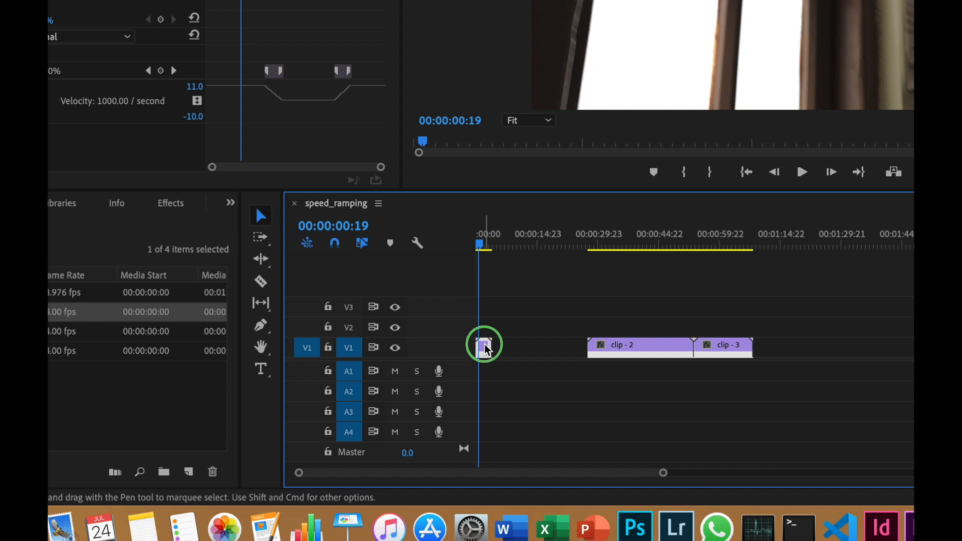
{"action": "right_click", "coordinate": [485, 347]}
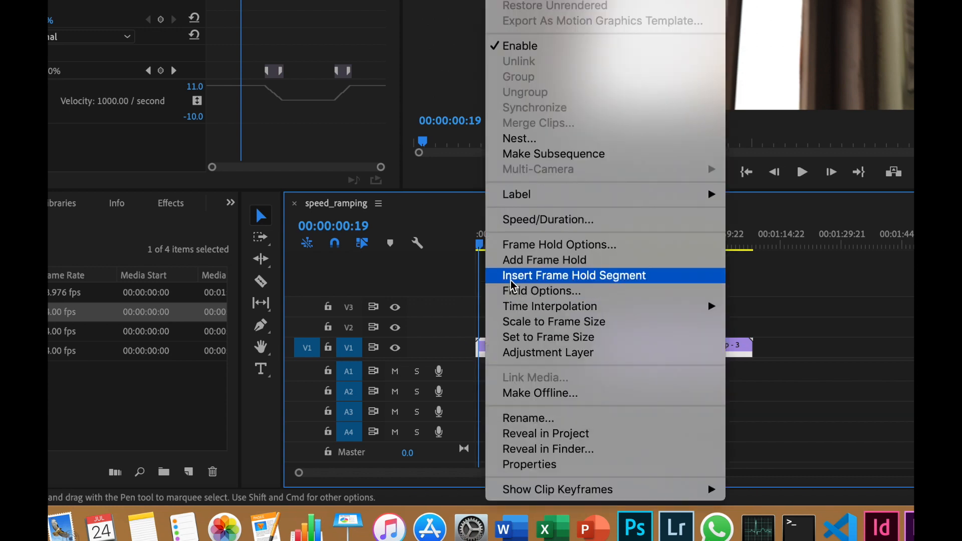
{"action": "left_click", "coordinate": [531, 220]}
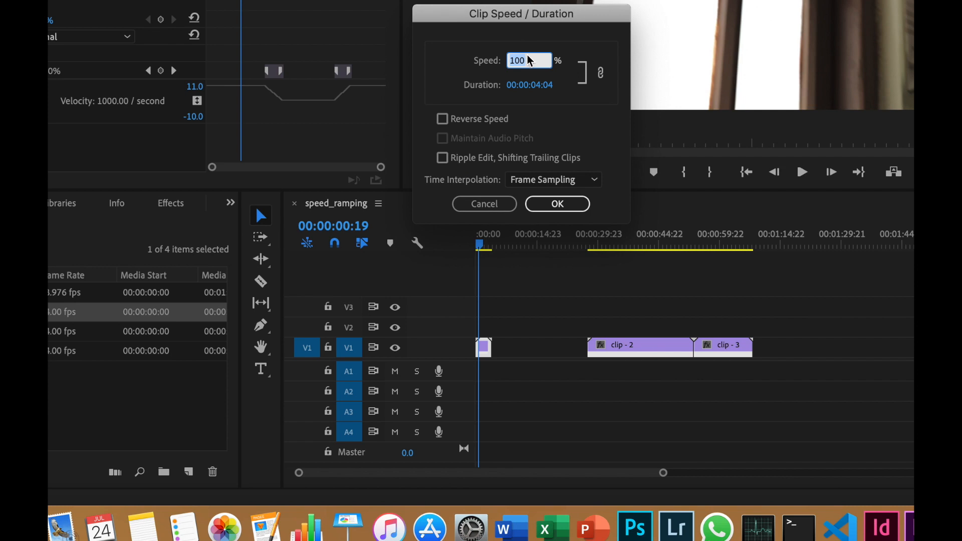
{"action": "left_click", "coordinate": [520, 61]}
{"action": "left_click_drag", "start_coordinate": [542, 63], "coordinate": [502, 67]}
{"action": "left_click", "coordinate": [553, 202]}
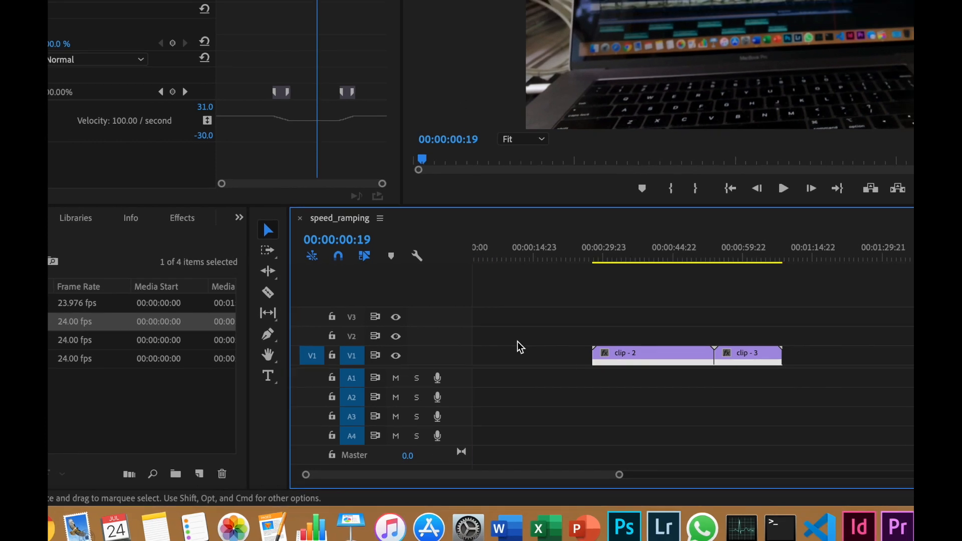
- Play the shortened clip - 1 twice from the start to review its overall speed
{"action": "scroll", "coordinate": [512, 351], "scroll_direction": "left", "scroll_amount": 2}
{"action": "scroll", "coordinate": [511, 351], "scroll_direction": "up", "scroll_amount": 5}
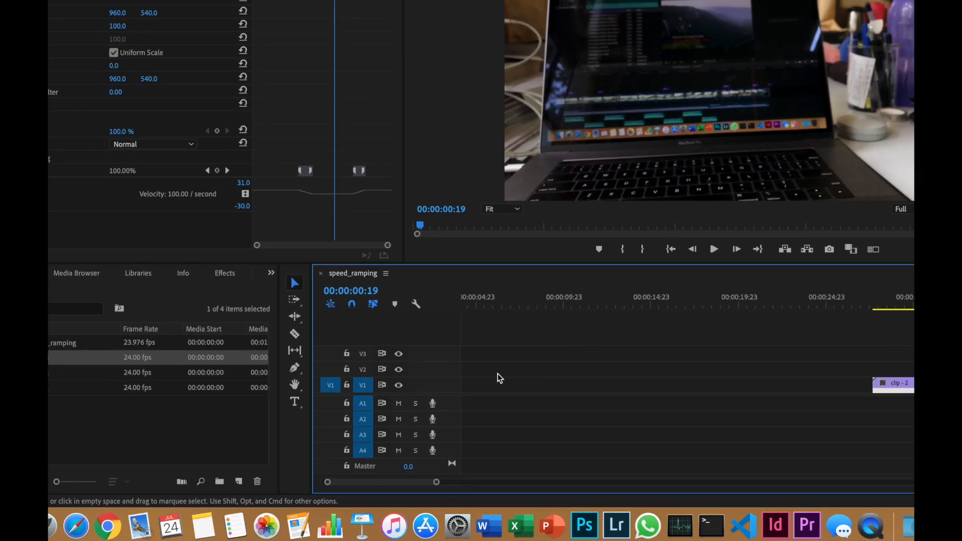
{"action": "scroll", "coordinate": [511, 351], "scroll_direction": "left", "scroll_amount": 3}
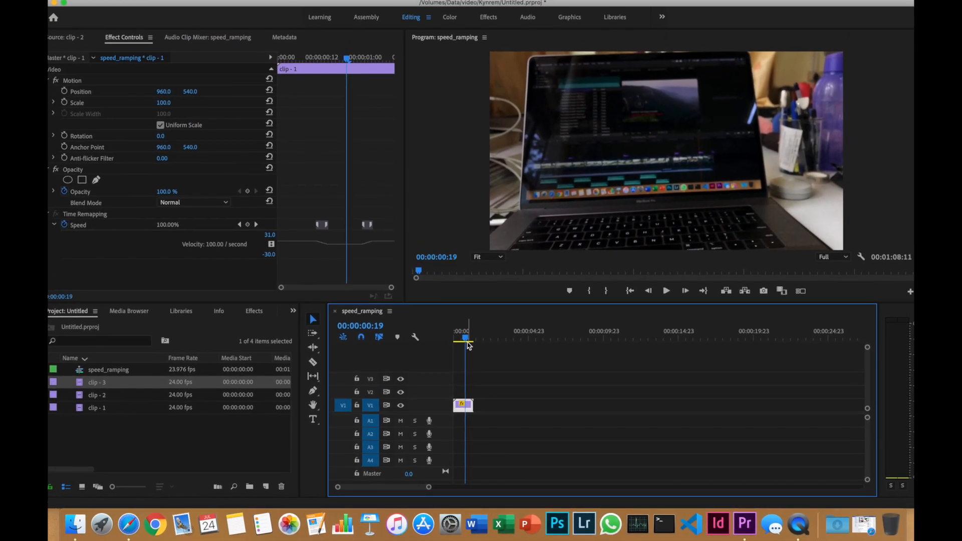
{"action": "left_click", "coordinate": [474, 315]}
{"action": "left_click_drag", "start_coordinate": [465, 346], "coordinate": [431, 346]}
{"action": "key", "text": "space"}
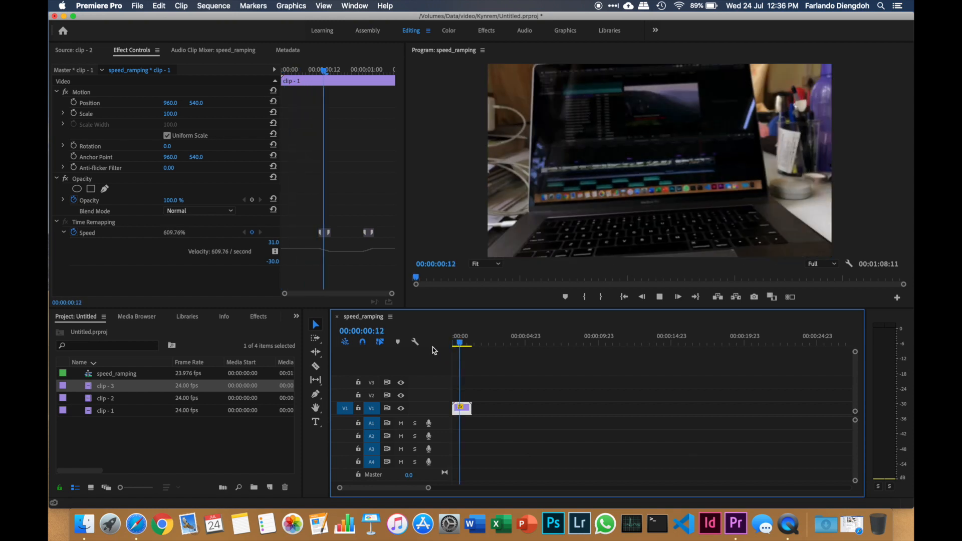
{"action": "key", "text": "space"}
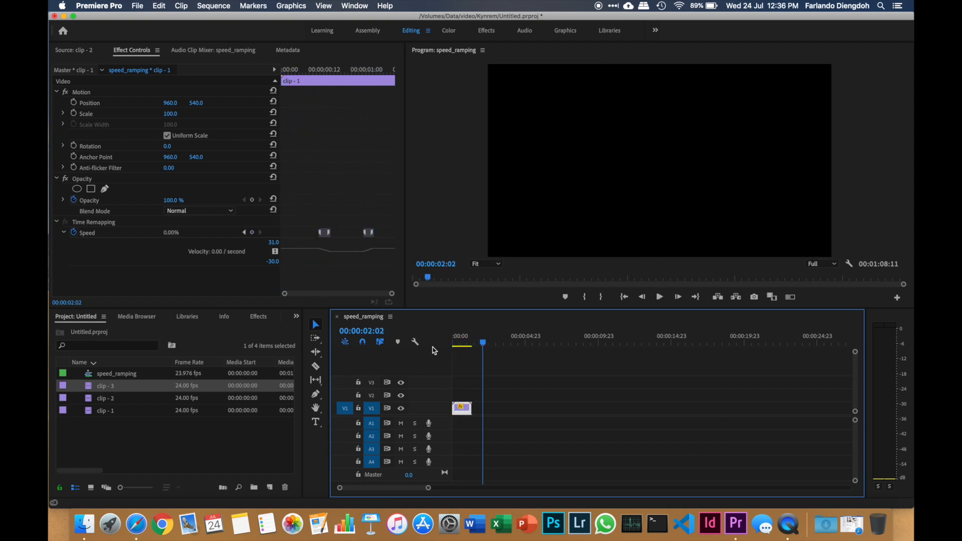
{"action": "left_click_drag", "start_coordinate": [483, 342], "coordinate": [449, 345]}
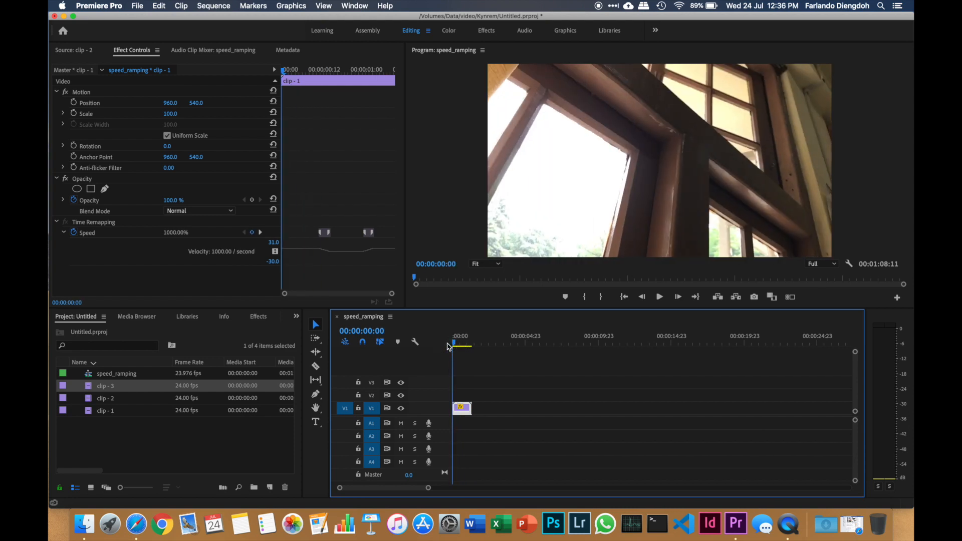
{"action": "key", "text": "space"}
{"action": "key", "text": "space"}
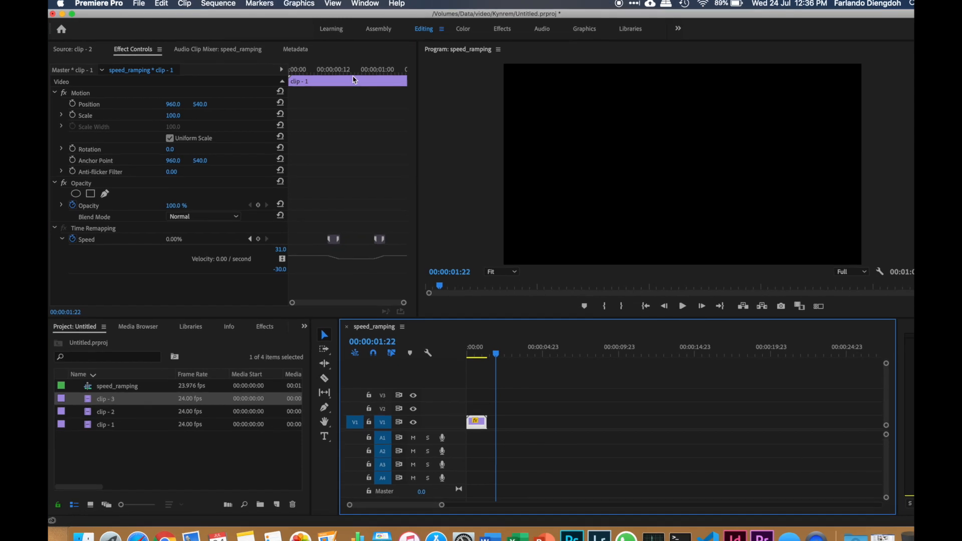
- Slow the section between the two Speed keyframes of clip - 1 to 51%
{"action": "left_click", "coordinate": [349, 70]}
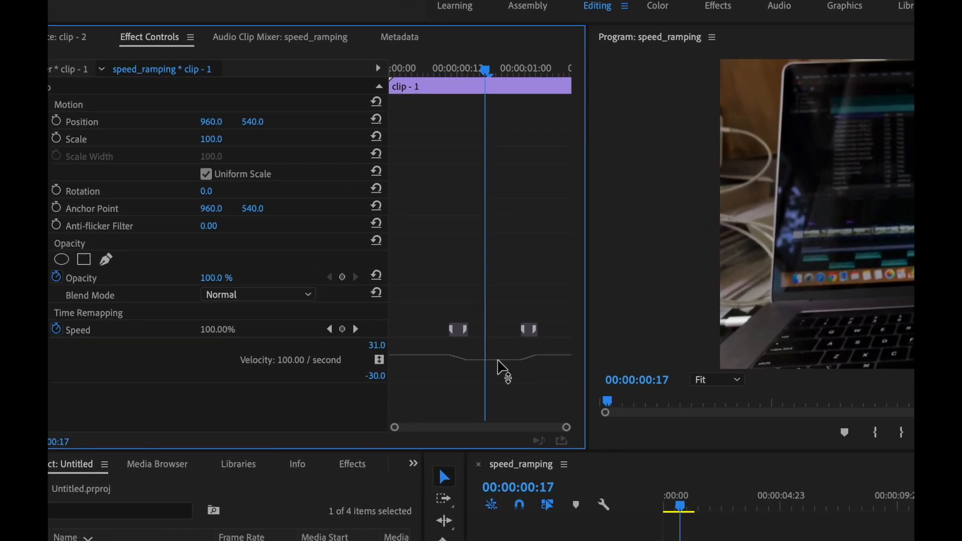
{"action": "left_click_drag", "start_coordinate": [501, 368], "coordinate": [497, 372]}
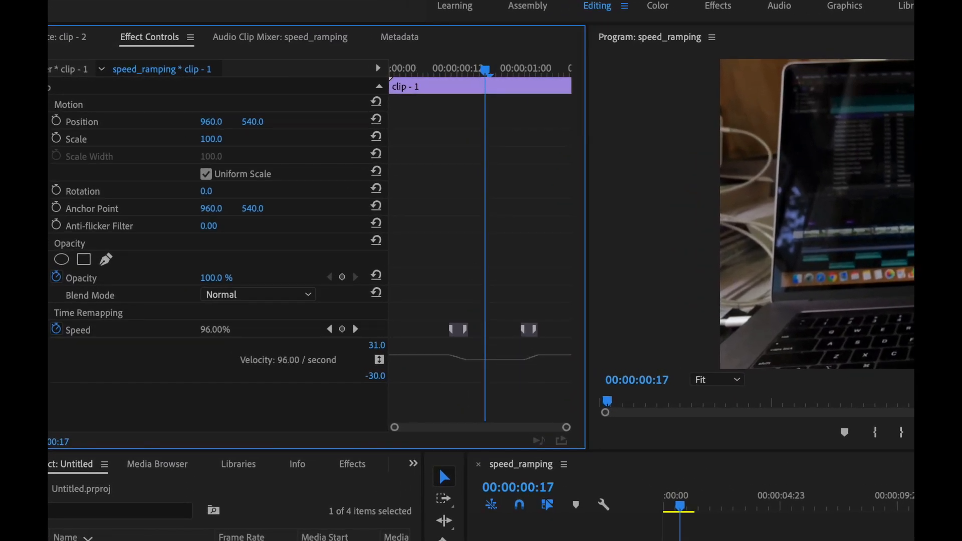
{"action": "left_click_drag", "start_coordinate": [501, 358], "coordinate": [501, 360]}
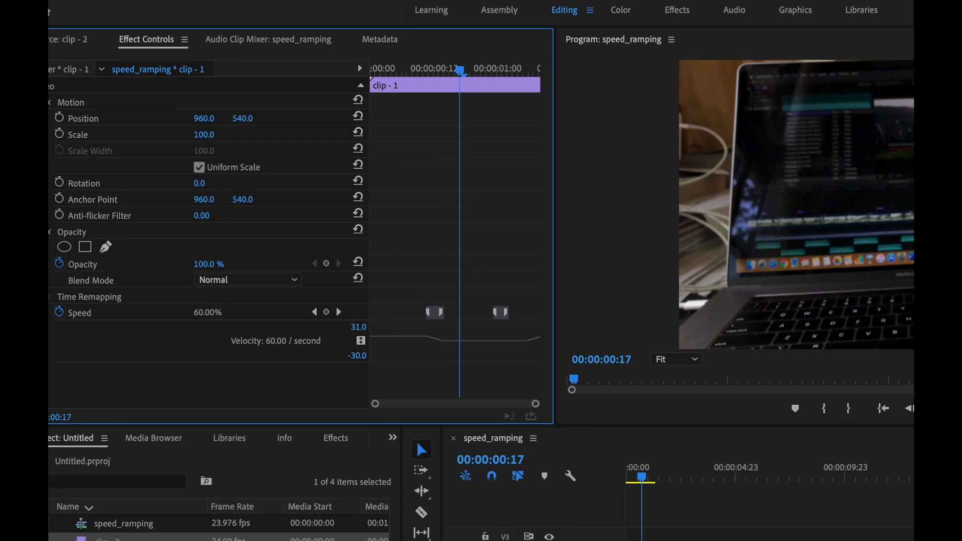
{"action": "left_click_drag", "start_coordinate": [430, 339], "coordinate": [430, 346]}
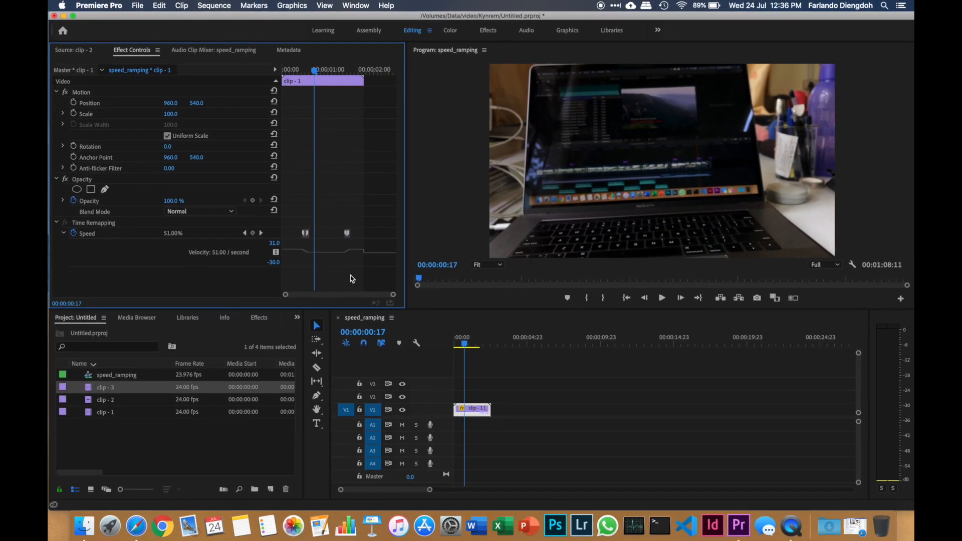
- Play back clip - 1 to review its slowed middle section, then return the playhead to 00:00:01:05
{"action": "key", "text": "space"}
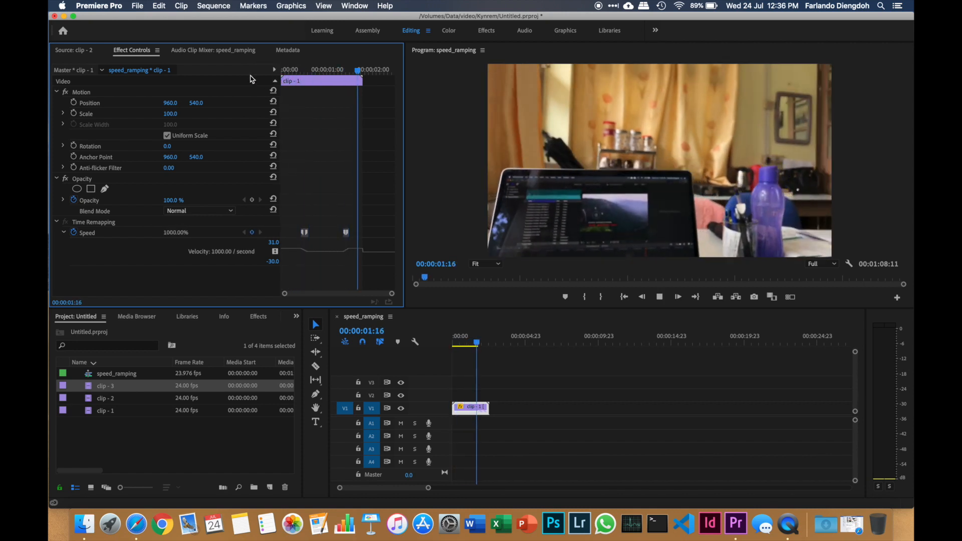
{"action": "key", "text": "space"}
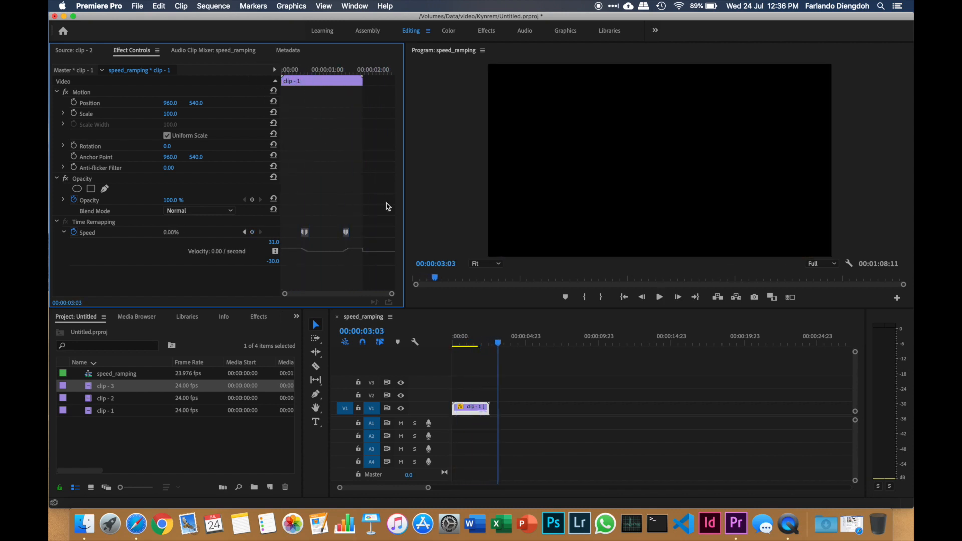
{"action": "left_click_drag", "start_coordinate": [498, 344], "coordinate": [470, 345]}
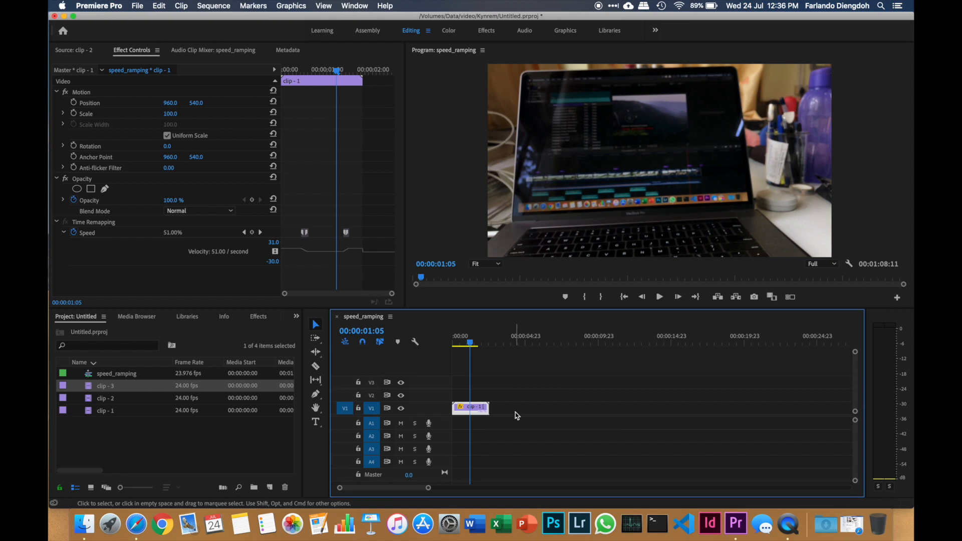
- Ripple delete the empty gap between clip - 1 and clip - 2
{"action": "right_click", "coordinate": [514, 410]}
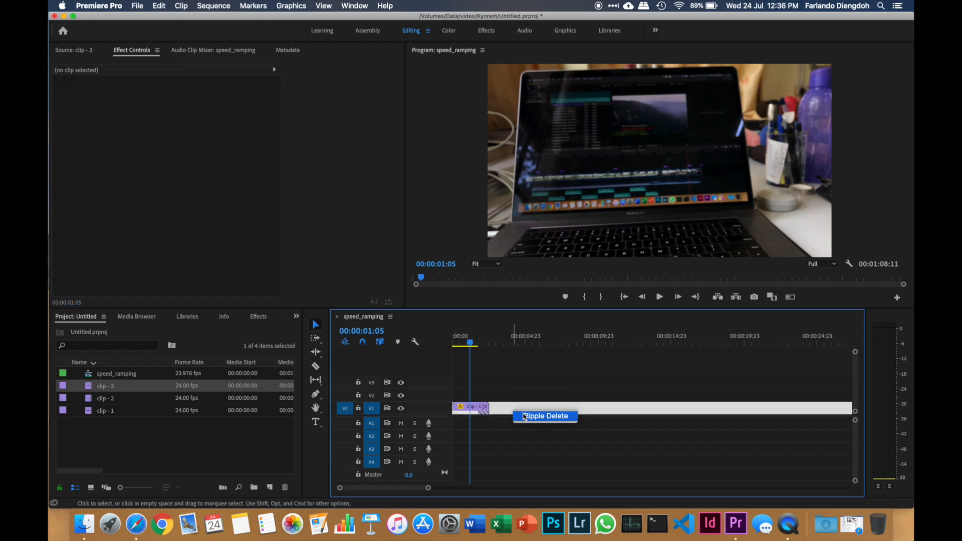
{"action": "left_click", "coordinate": [523, 415]}
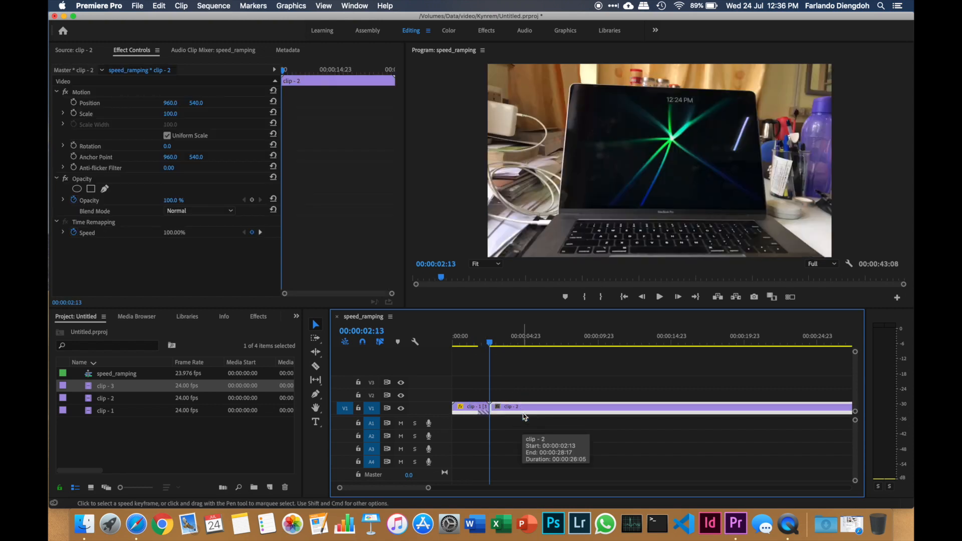
{"action": "key", "text": "minus"}
- Raise the overall speed of clip - 2 to 299.7% and add two Speed keyframes to it
{"action": "right_click", "coordinate": [575, 407]}
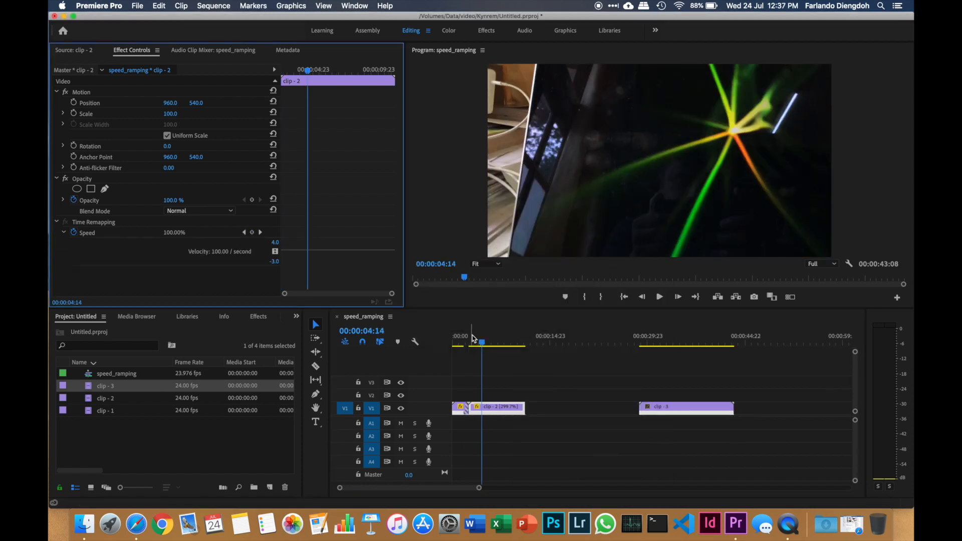
{"action": "left_click_drag", "start_coordinate": [481, 343], "coordinate": [484, 342]}
{"action": "left_click", "coordinate": [252, 232]}
{"action": "left_click_drag", "start_coordinate": [484, 342], "coordinate": [491, 342]}
{"action": "left_click", "coordinate": [252, 232]}
- Raise the speed of clip - 2 before its first and after its second Speed keyframe
{"action": "left_click_drag", "start_coordinate": [325, 70], "coordinate": [319, 71]}
{"action": "left_click_drag", "start_coordinate": [296, 250], "coordinate": [295, 235]}
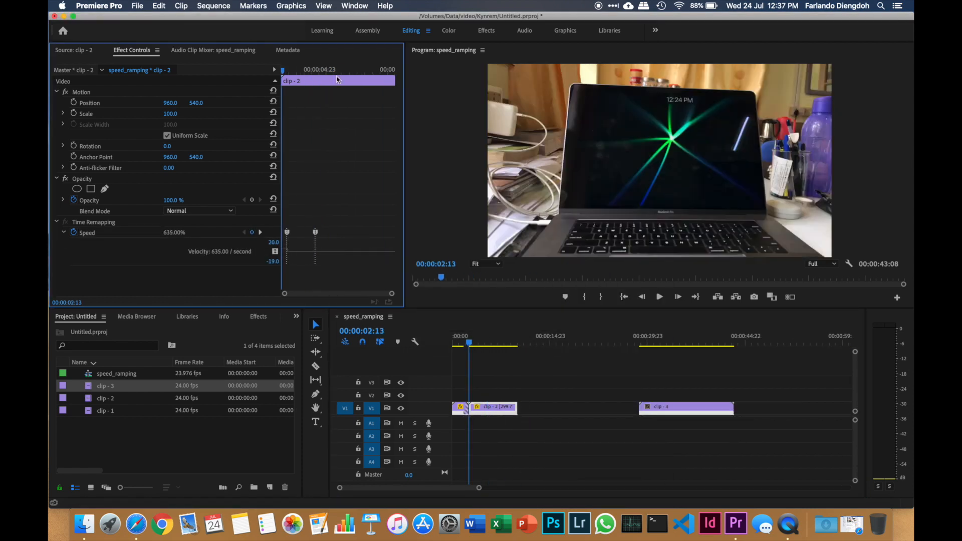
{"action": "left_click_drag", "start_coordinate": [350, 250], "coordinate": [350, 235]}
- Split both Speed keyframes of clip - 2 to form gradual speed ramps
{"action": "left_click", "coordinate": [373, 70]}
{"action": "left_click_drag", "start_coordinate": [290, 231], "coordinate": [305, 231]}
{"action": "left_click_drag", "start_coordinate": [362, 232], "coordinate": [357, 232]}
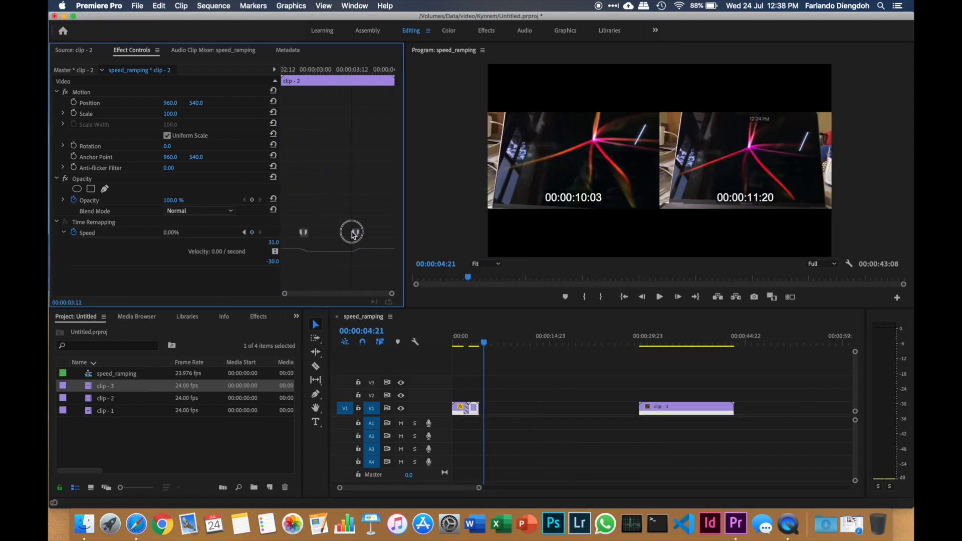
- Select clip - 3 in the sequence and add two Speed keyframes to it
{"action": "left_click", "coordinate": [486, 350]}
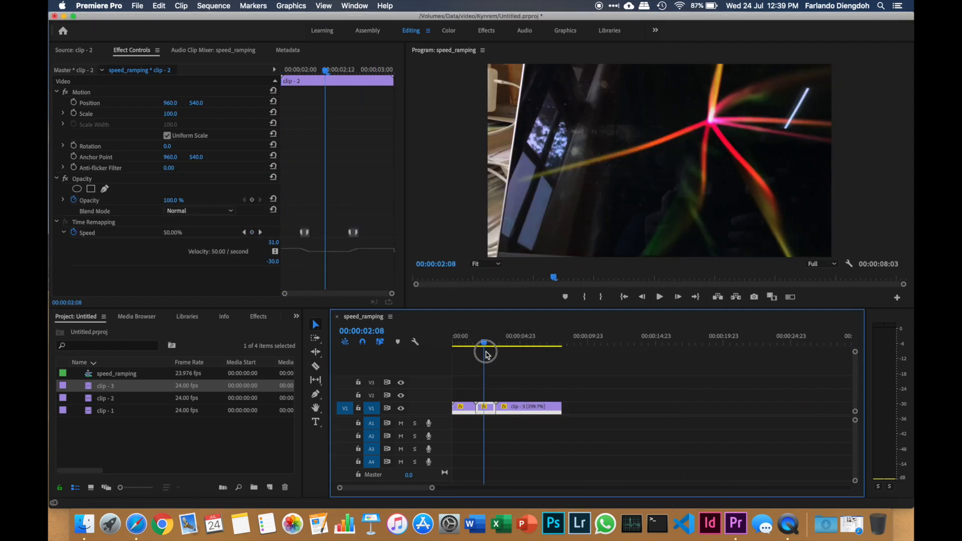
{"action": "left_click_drag", "start_coordinate": [485, 353], "coordinate": [519, 346]}
{"action": "right_click", "coordinate": [508, 407]}
{"action": "left_click", "coordinate": [536, 418]}
{"action": "left_click", "coordinate": [516, 408]}
{"action": "left_click", "coordinate": [251, 232]}
{"action": "left_click", "coordinate": [252, 232]}
{"action": "left_click_drag", "start_coordinate": [347, 232], "coordinate": [337, 253]}
{"action": "left_click_drag", "start_coordinate": [345, 71], "coordinate": [288, 71]}
{"action": "key", "text": "super+z"}
{"action": "key", "text": "super+z"}
{"action": "key", "text": "super+z"}
- Slow the section between the two Speed keyframes of clip - 3 and raise the sections before and after it to 1000%
{"action": "left_click_drag", "start_coordinate": [334, 252], "coordinate": [335, 256]}
{"action": "left_click_drag", "start_coordinate": [294, 71], "coordinate": [339, 71]}
{"action": "left_click_drag", "start_coordinate": [298, 252], "coordinate": [298, 242]}
{"action": "mouse_move", "coordinate": [339, 71]}
{"action": "left_mouse_down"}
{"action": "mouse_move", "coordinate": [283, 70]}
{"action": "mouse_move", "coordinate": [347, 70]}
{"action": "left_mouse_up"}
{"action": "left_click_drag", "start_coordinate": [368, 252], "coordinate": [369, 243]}
- Split the Speed keyframes of clip - 3 into gradual ramps and move the second ramp closer to the first
{"action": "left_click_drag", "start_coordinate": [393, 70], "coordinate": [285, 70]}
{"action": "left_click_drag", "start_coordinate": [369, 232], "coordinate": [327, 235]}
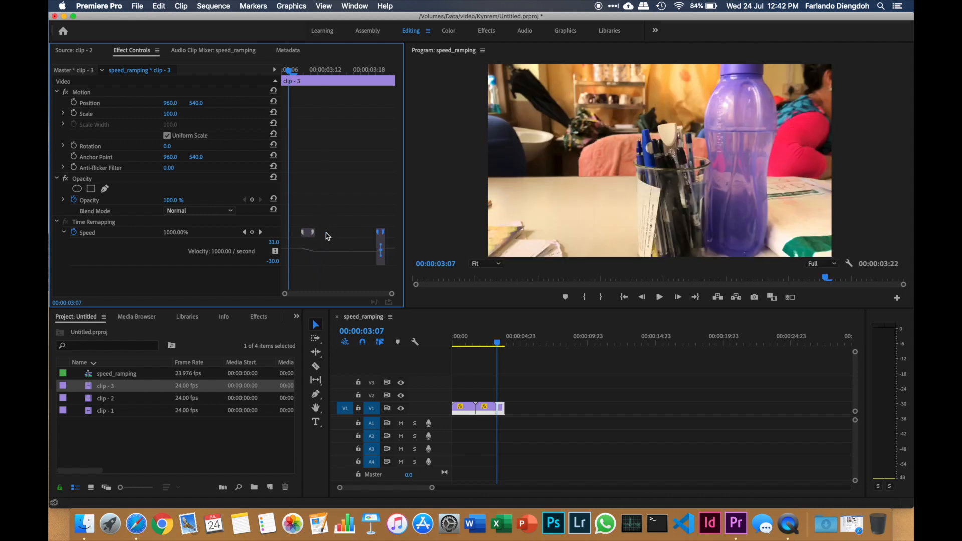
{"action": "left_click_drag", "start_coordinate": [379, 235], "coordinate": [360, 237]}
- Play clip - 3 to its end, then play the whole sequence from the start to review all the speed ramps
{"action": "key", "text": "space"}
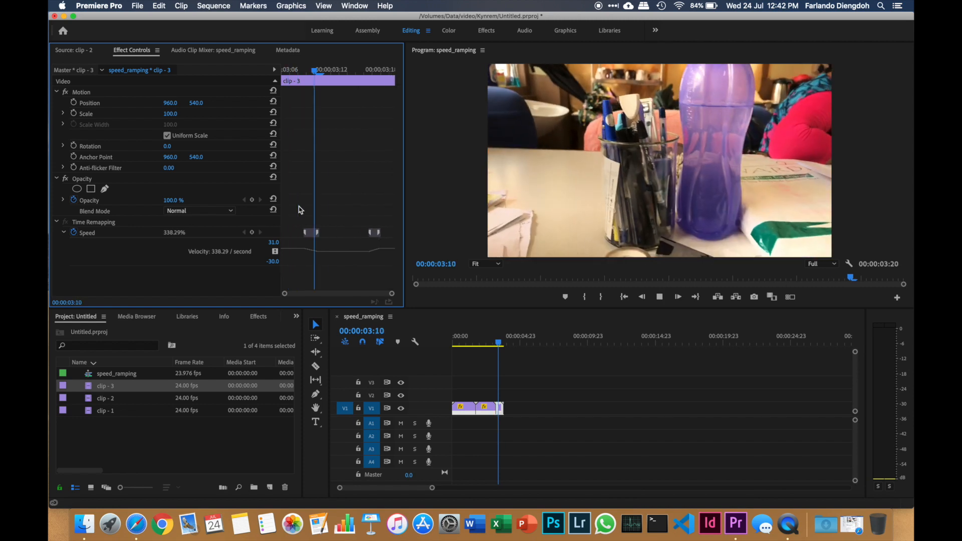
{"action": "key", "text": "space"}
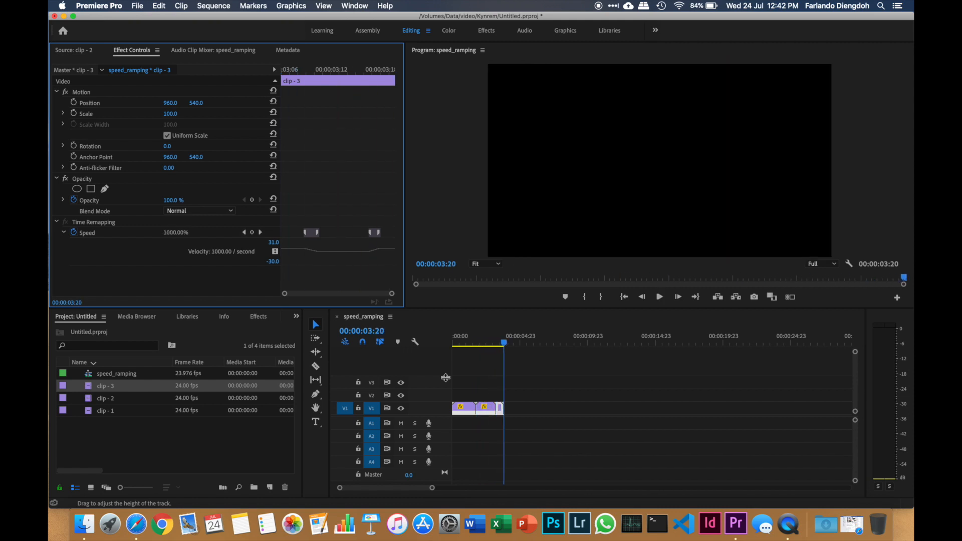
{"action": "left_click_drag", "start_coordinate": [504, 343], "coordinate": [419, 346]}
{"action": "key", "text": "space"}
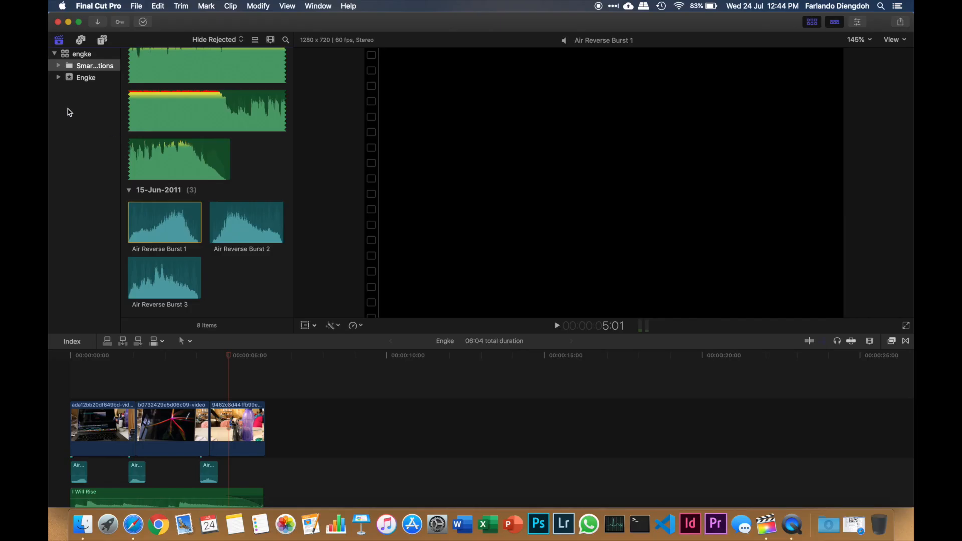
- Switch to Final Cut Pro and create a new project named speed-ramping in the Engke event
{"action": "right_click", "coordinate": [68, 112]}
{"action": "left_click", "coordinate": [110, 122]}
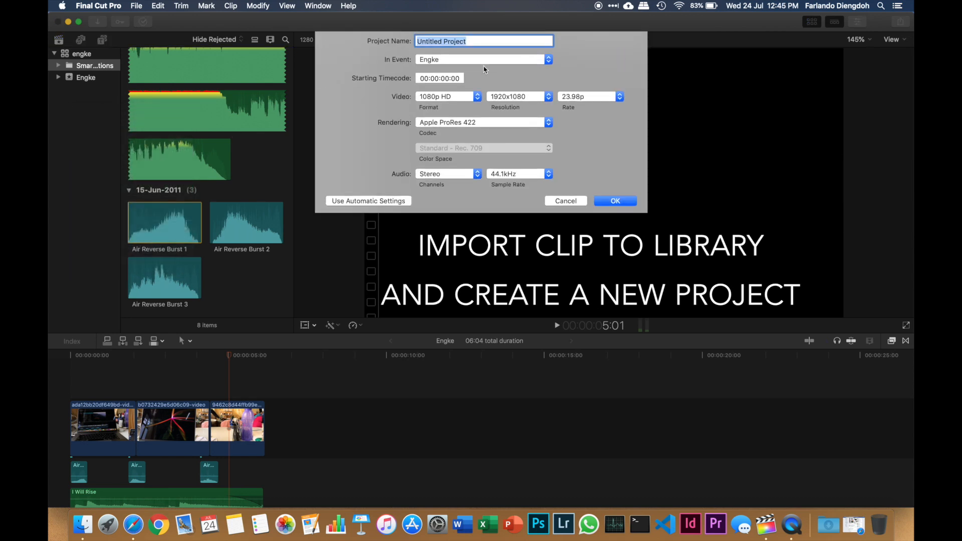
{"action": "type", "text": "speed-ra"}
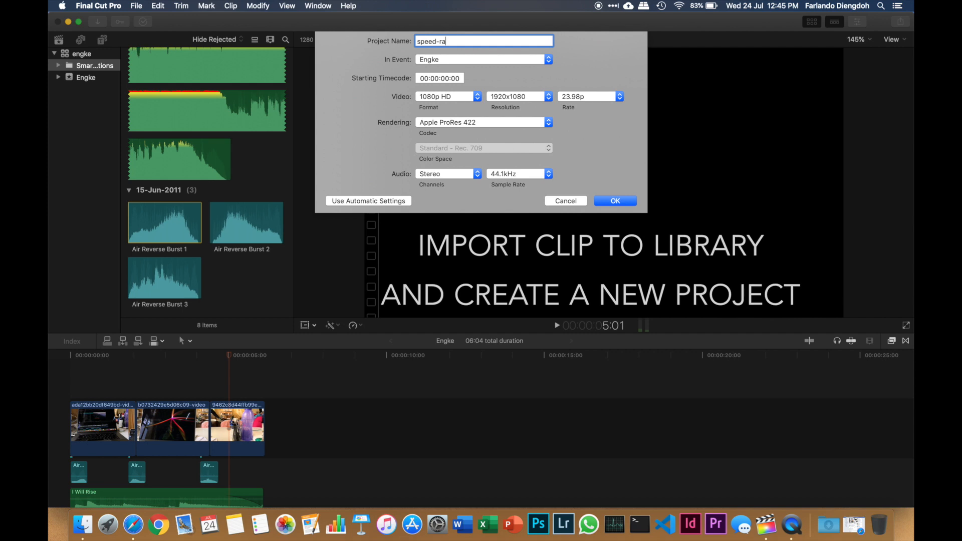
{"action": "type", "text": "mping"}
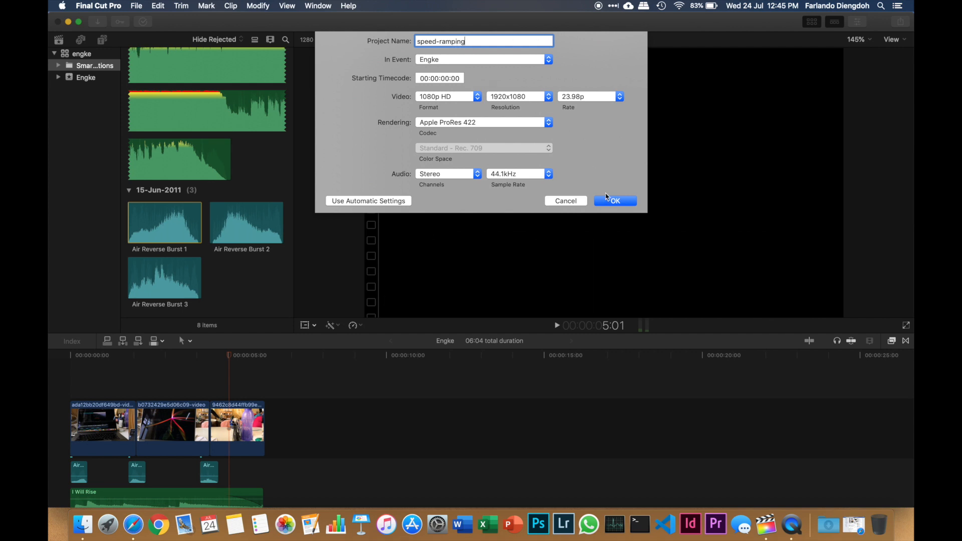
{"action": "left_click", "coordinate": [612, 201]}
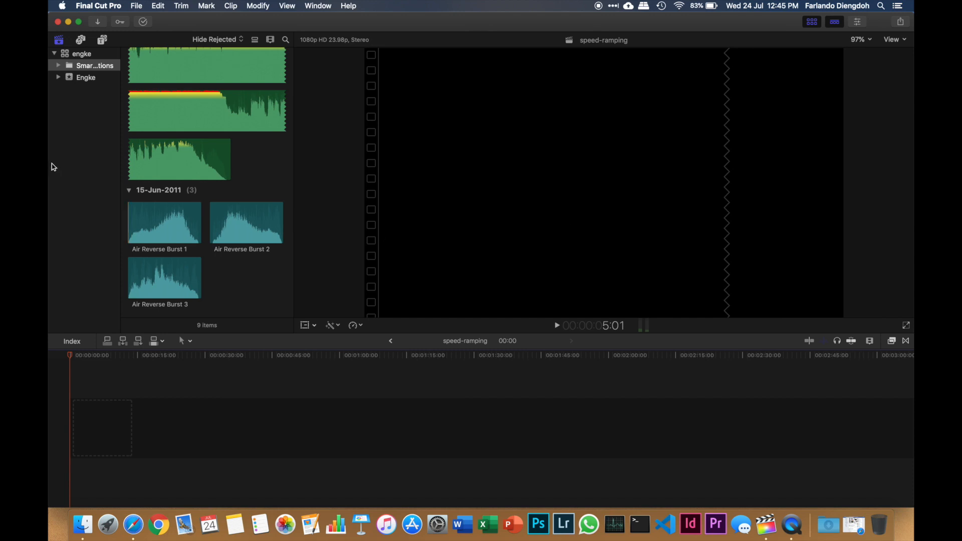
- Show the Engke event's media, expanding the 23-Jul-2019 group and collapsing the 21-Aug-2018 and 15-Jun-2011 groups
{"action": "left_click", "coordinate": [76, 78]}
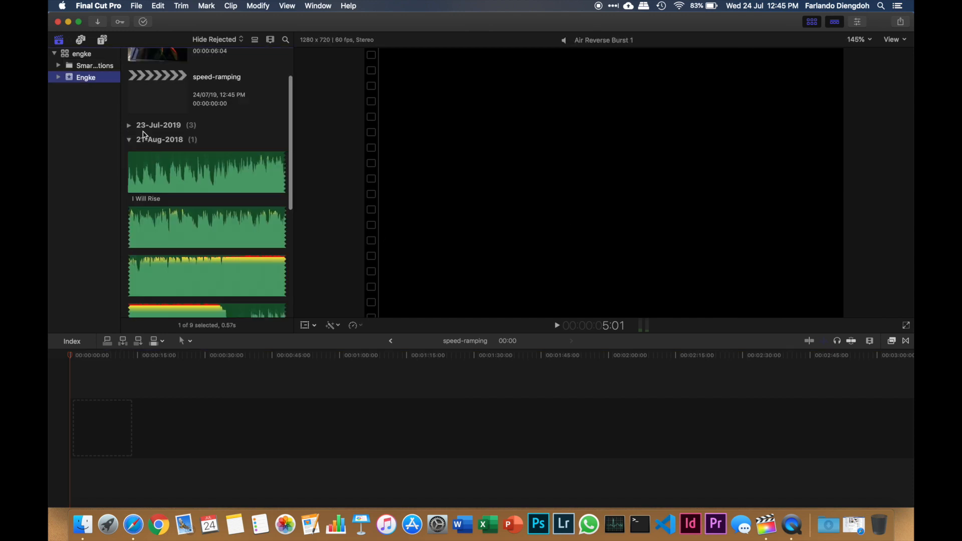
{"action": "left_click", "coordinate": [130, 125]}
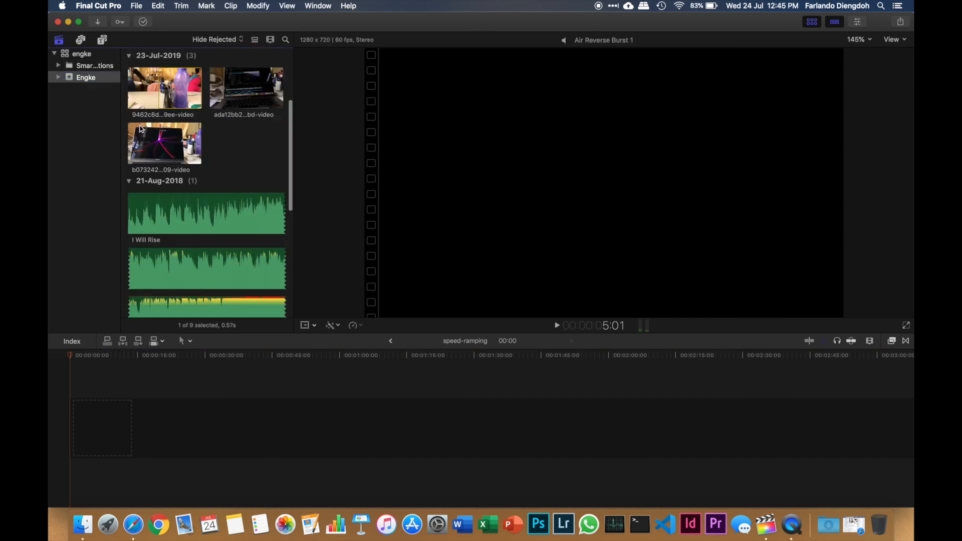
{"action": "left_click", "coordinate": [133, 196]}
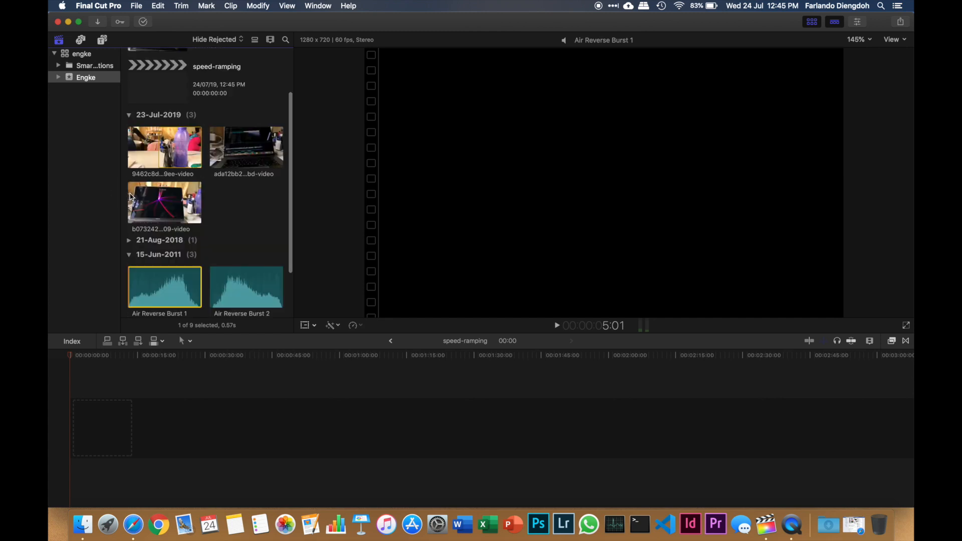
{"action": "left_click", "coordinate": [132, 256]}
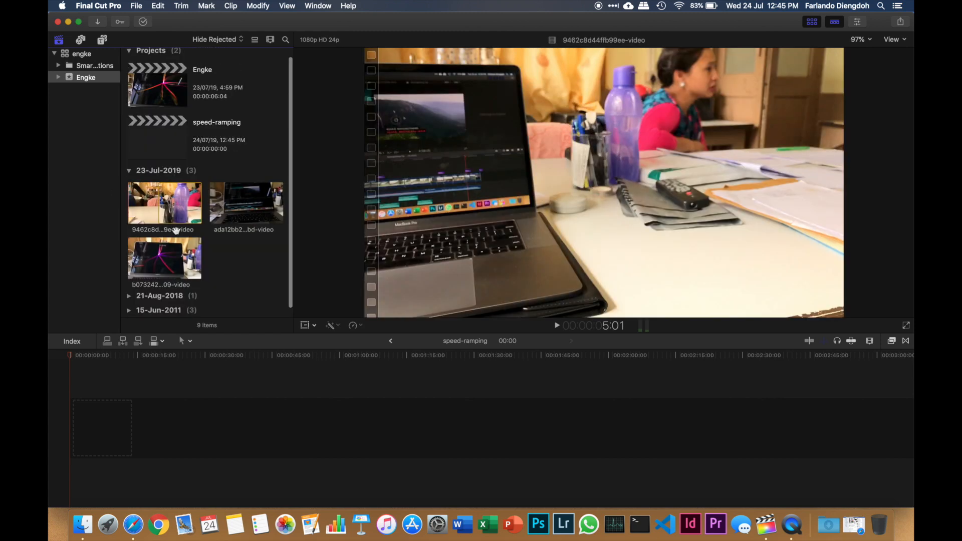
- Place the ada12bb20df649bd-video clip at the start of the empty timeline and append the b0732429e5d06c09-video clip after it
{"action": "left_click", "coordinate": [220, 210]}
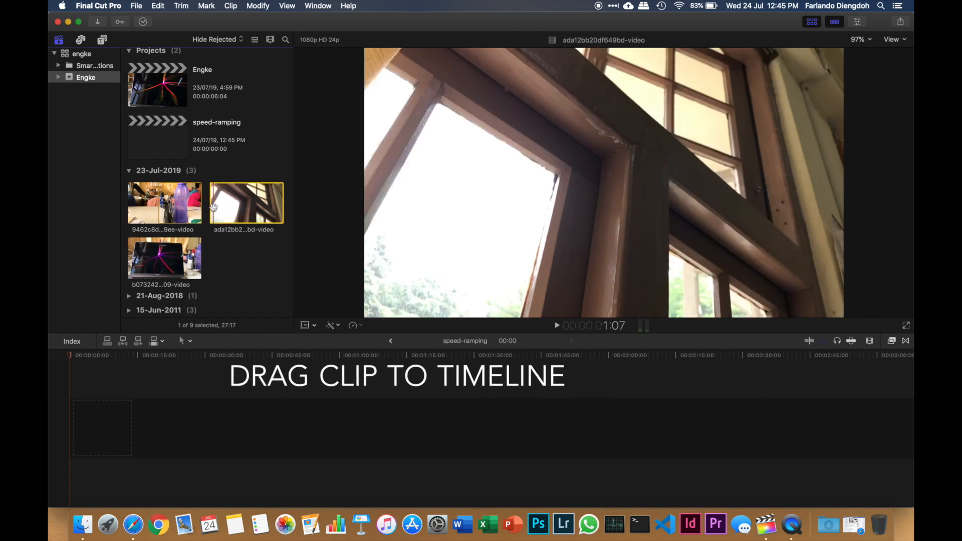
{"action": "left_click_drag", "start_coordinate": [231, 200], "coordinate": [127, 421]}
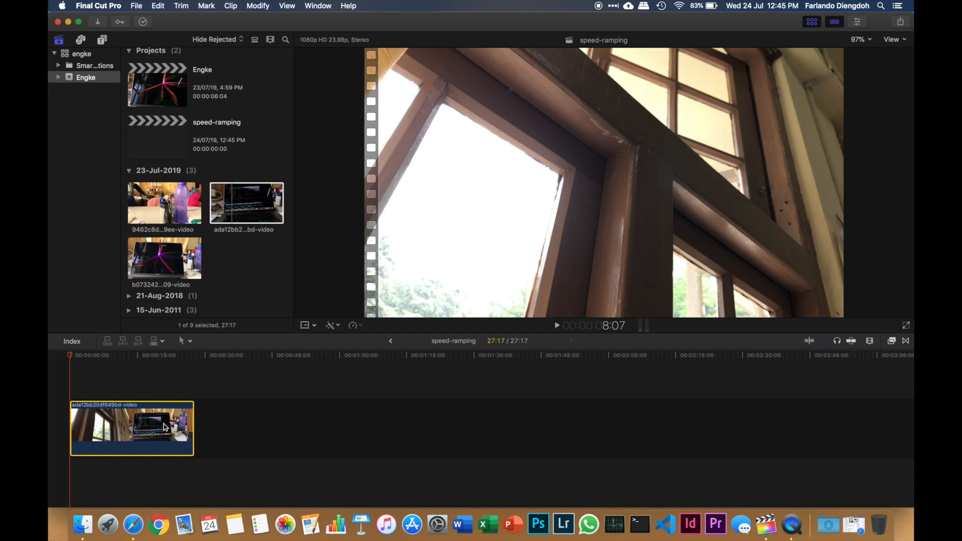
{"action": "left_click", "coordinate": [159, 249]}
{"action": "key", "text": "e"}
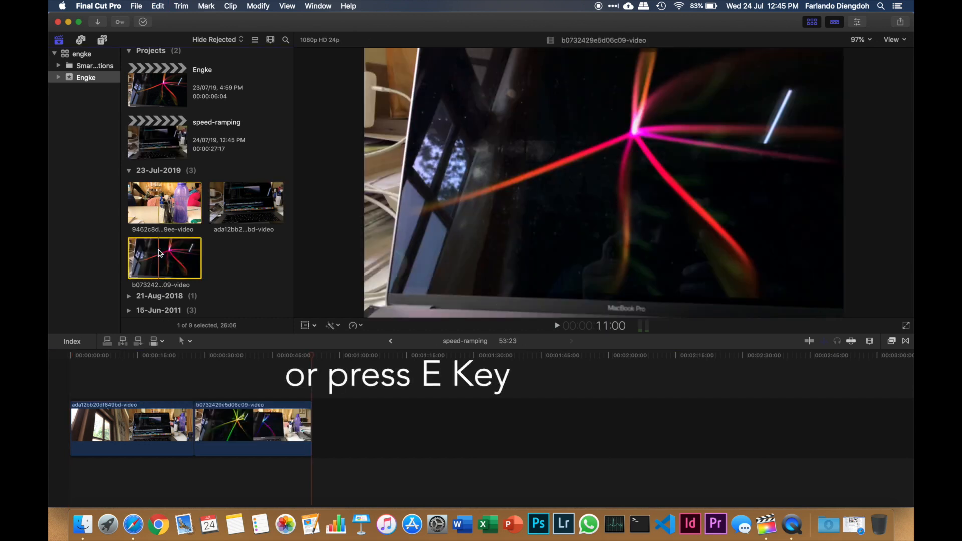
- Select an 08:11 range of the 9462c8d44ffb99ee-video clip and append it to the end of the timeline
{"action": "left_click", "coordinate": [151, 211]}
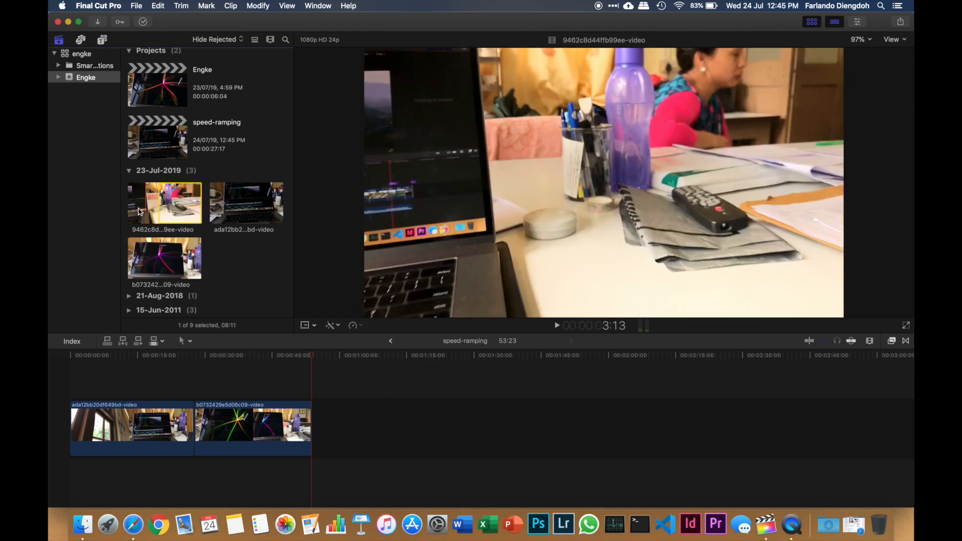
{"action": "left_click", "coordinate": [143, 211]}
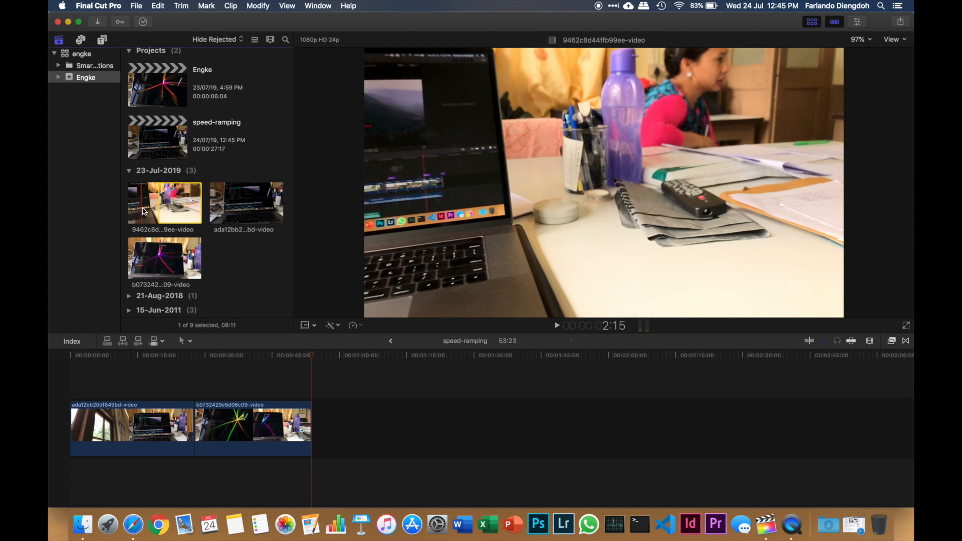
{"action": "left_click_drag", "start_coordinate": [144, 207], "coordinate": [145, 208]}
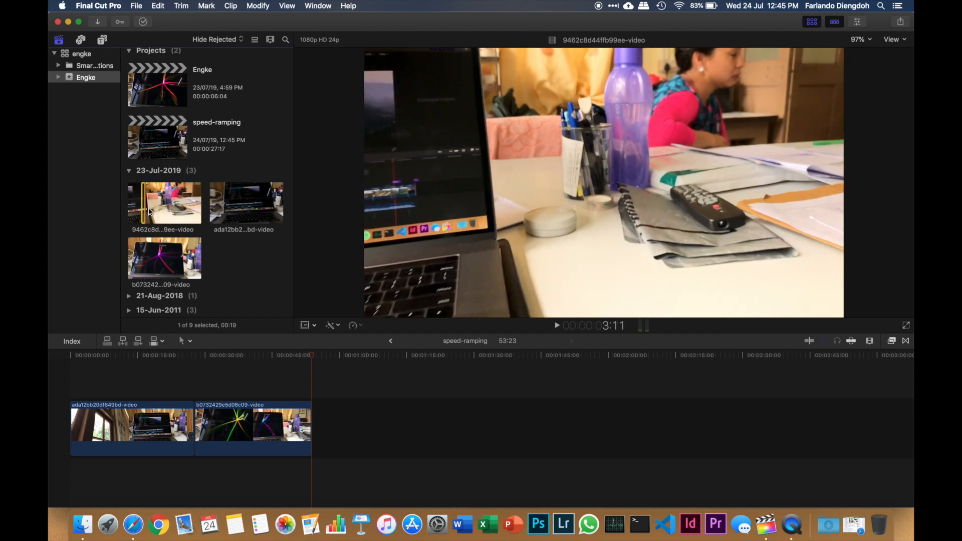
{"action": "left_click_drag", "start_coordinate": [146, 202], "coordinate": [202, 202]}
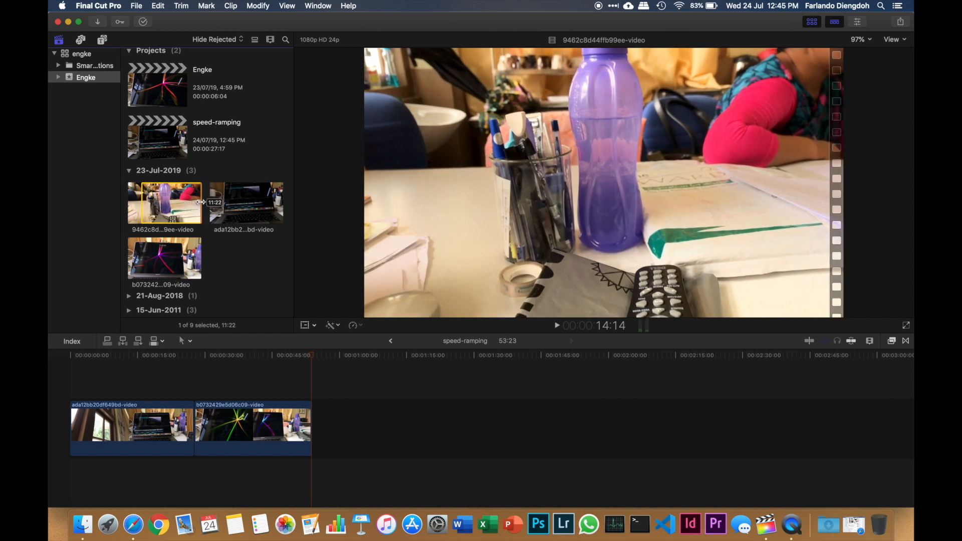
{"action": "left_click_drag", "start_coordinate": [141, 207], "coordinate": [159, 208]}
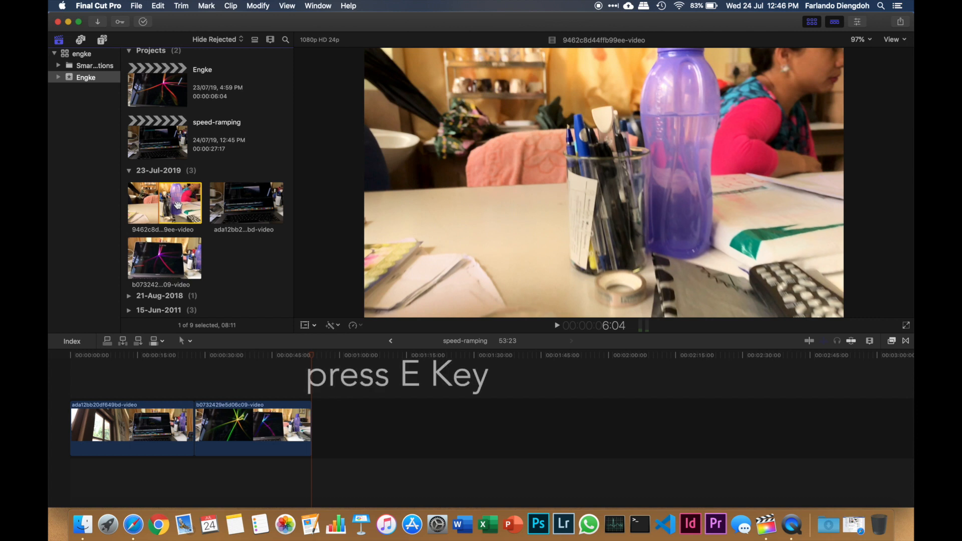
{"action": "key", "text": "e"}
- Blade the speed of the first timeline clip at 13:10 and again shortly after the 15-second mark
{"action": "left_click_drag", "start_coordinate": [350, 360], "coordinate": [312, 357]}
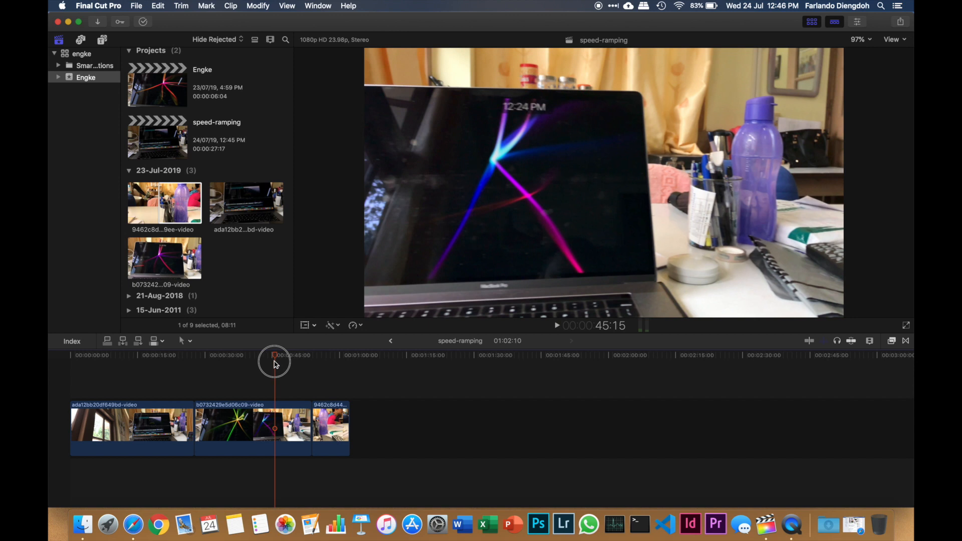
{"action": "left_click", "coordinate": [69, 378]}
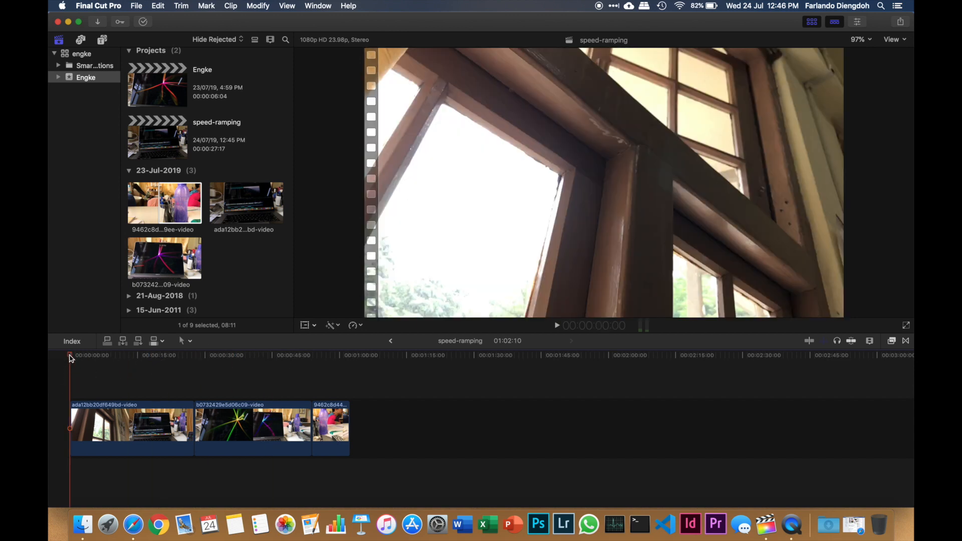
{"action": "left_click_drag", "start_coordinate": [70, 357], "coordinate": [136, 369]}
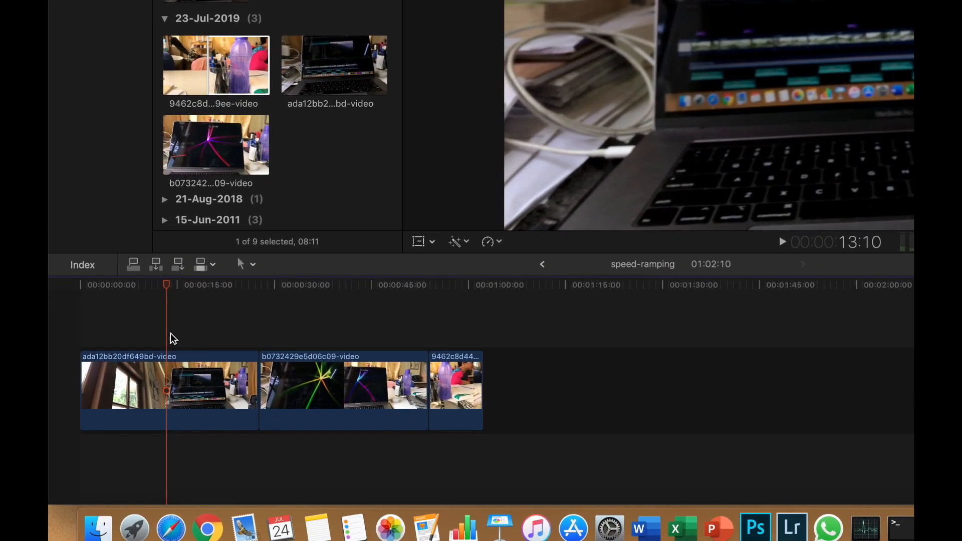
{"action": "key", "text": "shift+b"}
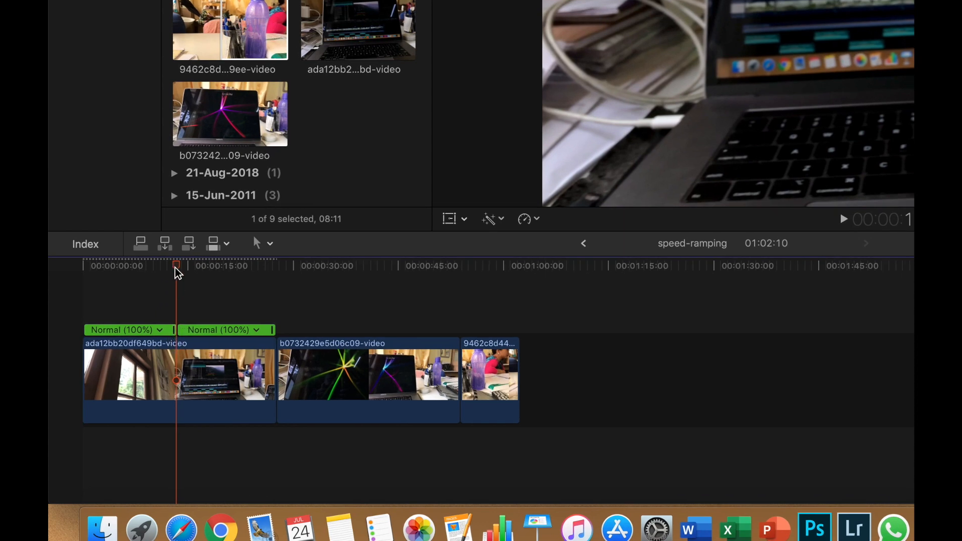
{"action": "left_click_drag", "start_coordinate": [179, 271], "coordinate": [195, 270]}
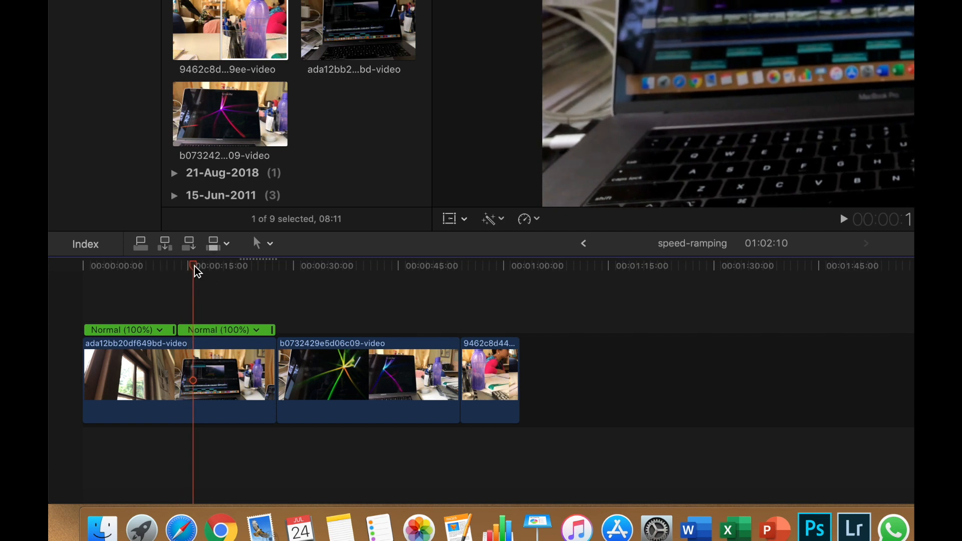
{"action": "key", "text": "shift+b"}
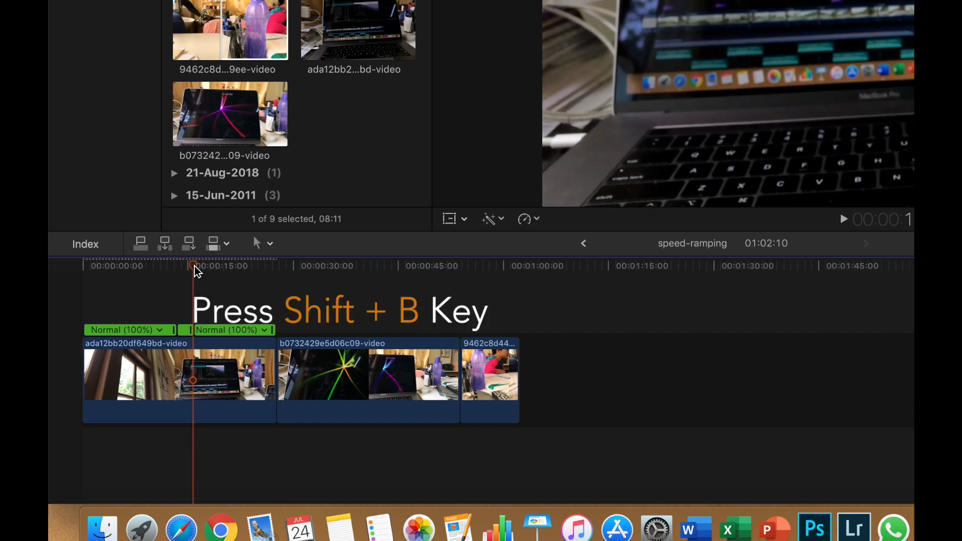
- Set a custom speed rate of 4000% on the first speed segment of the ada12bb20df649bd-video clip
{"action": "scroll", "coordinate": [172, 337], "scroll_direction": "up", "scroll_amount": 6}
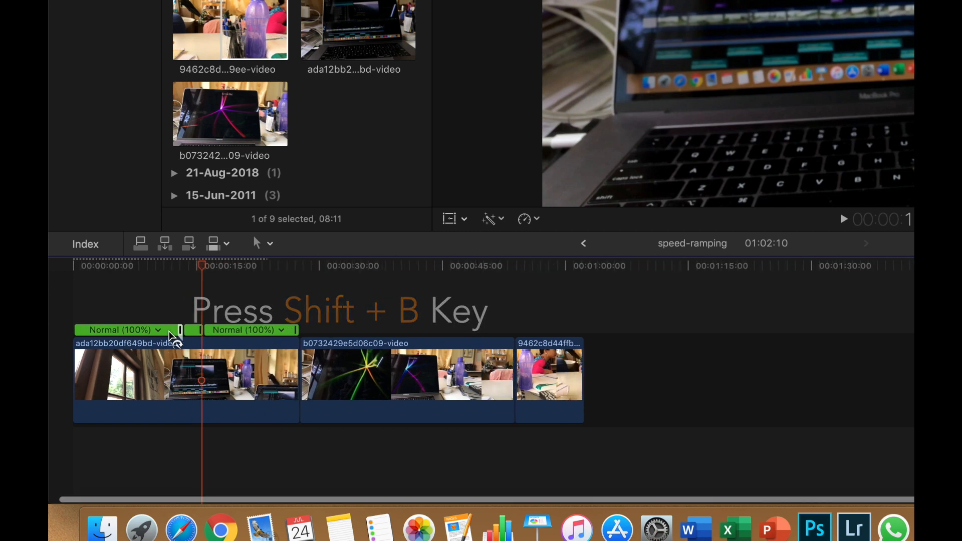
{"action": "scroll", "coordinate": [171, 336], "scroll_direction": "left", "scroll_amount": 10}
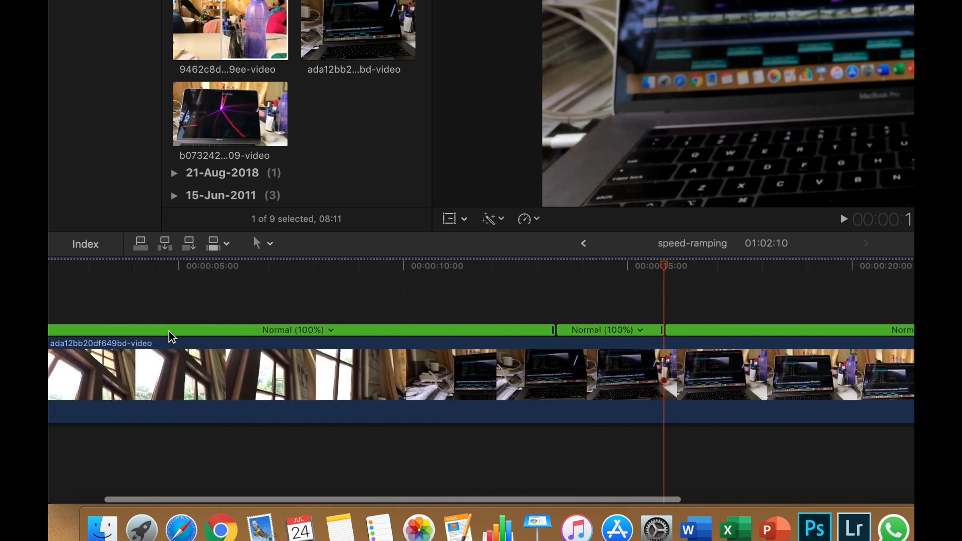
{"action": "scroll", "coordinate": [171, 337], "scroll_direction": "down", "scroll_amount": 2}
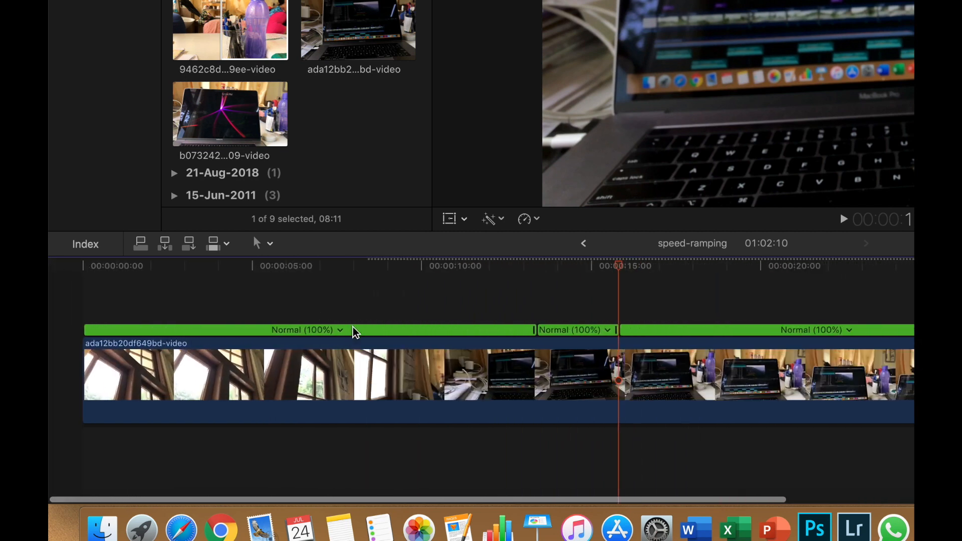
{"action": "left_click", "coordinate": [339, 331]}
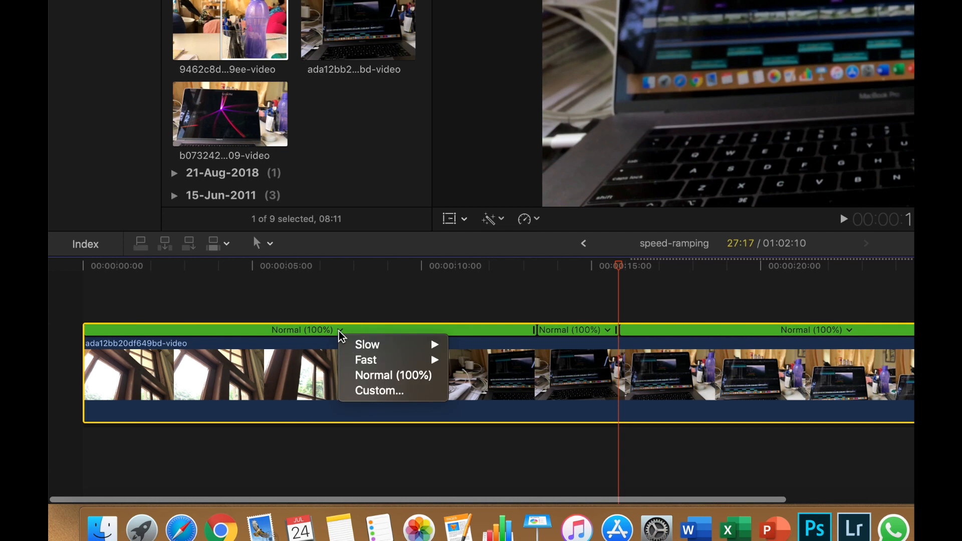
{"action": "left_click", "coordinate": [359, 391]}
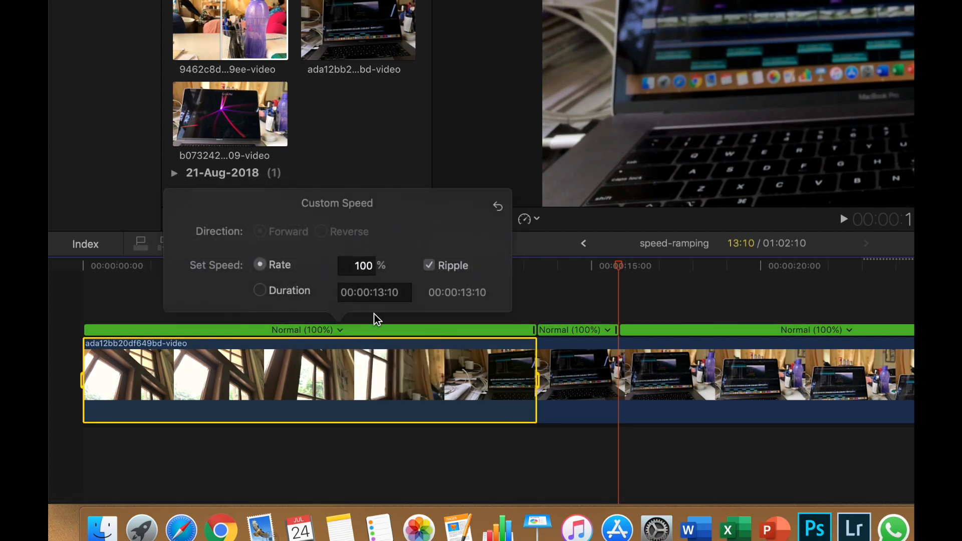
{"action": "double_click", "coordinate": [369, 264]}
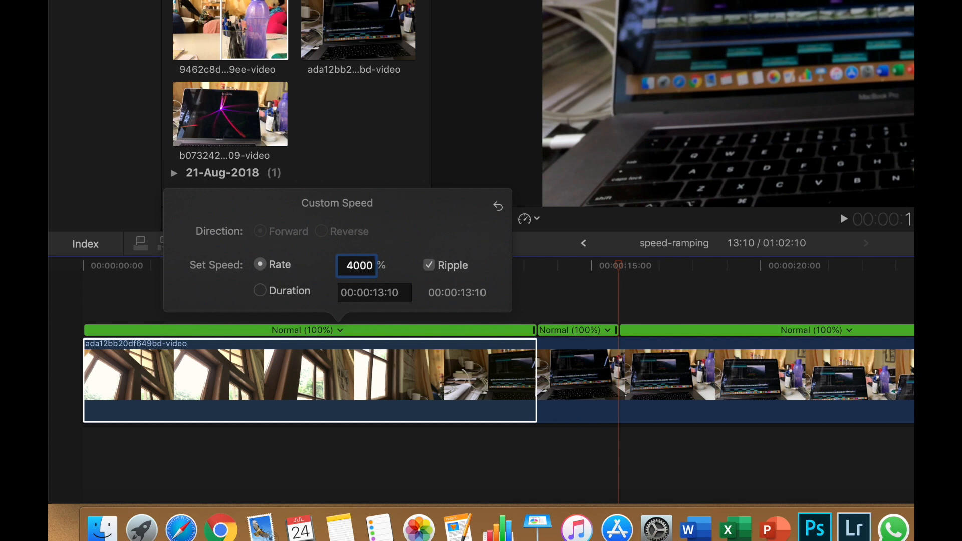
{"action": "type", "text": "4000"}
{"action": "key", "text": "Return"}
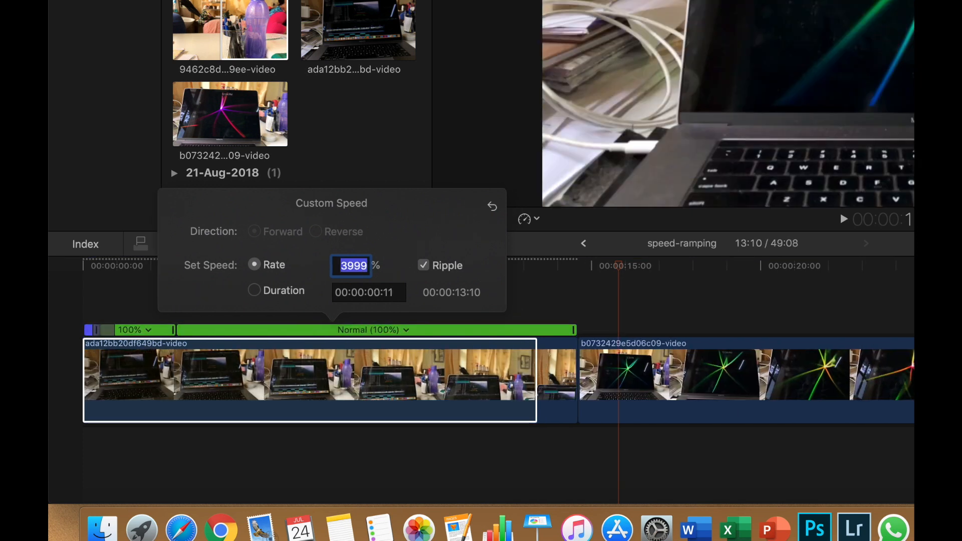
{"action": "left_click", "coordinate": [527, 297]}
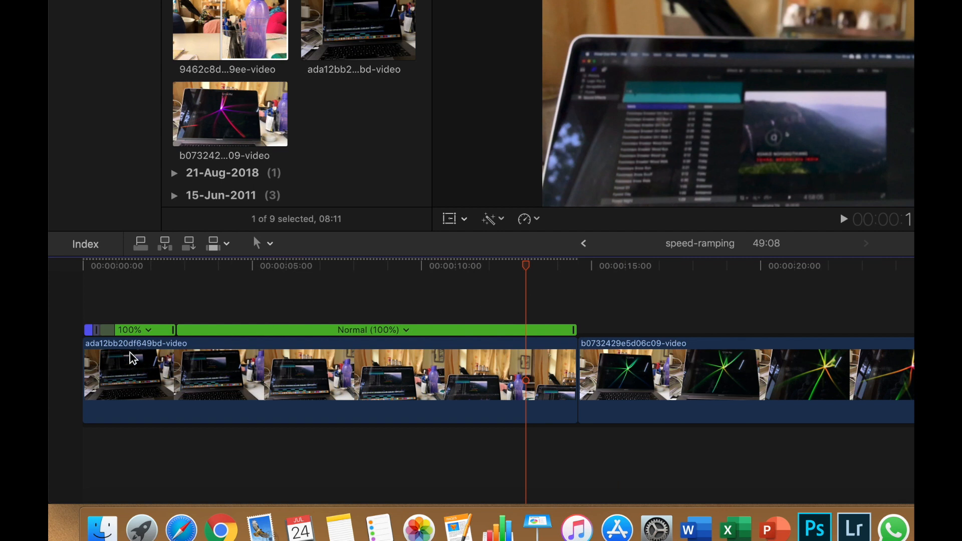
- Set a custom speed rate of about 4000% on the last speed segment of the ada12bb20df649bd-video clip
{"action": "key", "text": "super+equal"}
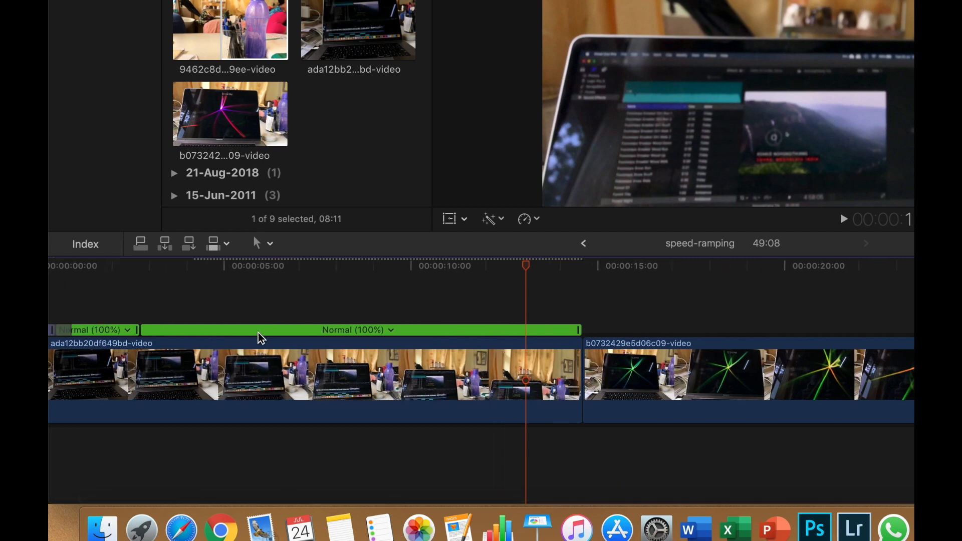
{"action": "scroll", "coordinate": [258, 338], "scroll_direction": "left", "scroll_amount": 3}
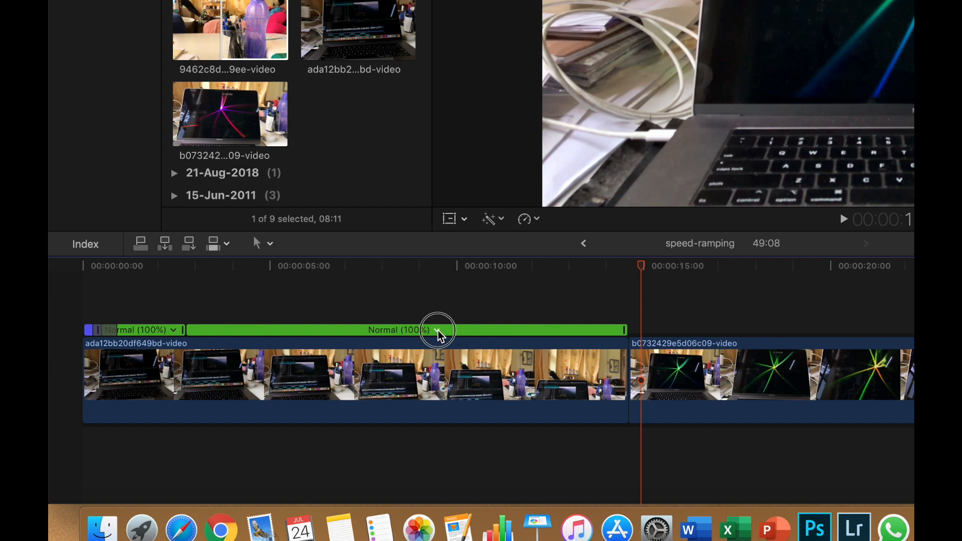
{"action": "left_click", "coordinate": [437, 331]}
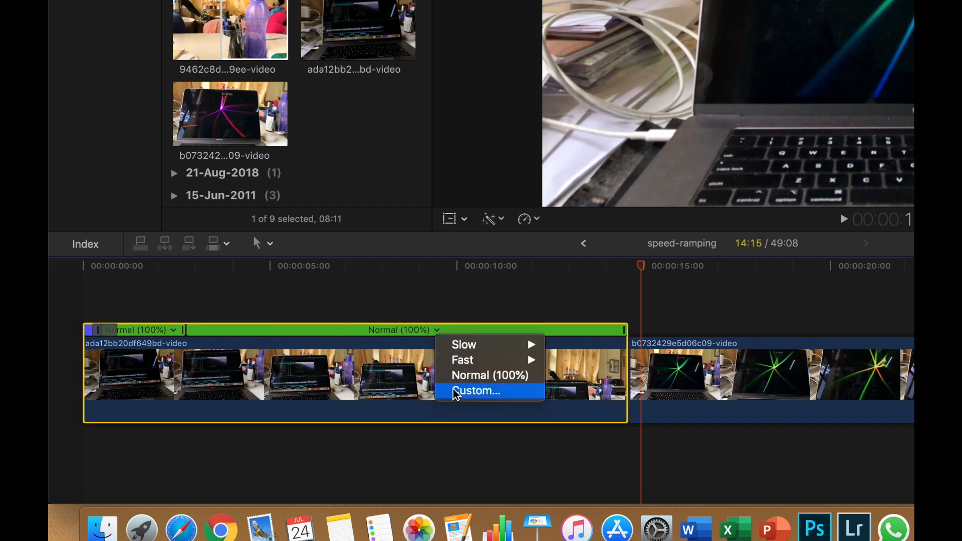
{"action": "left_click", "coordinate": [456, 391]}
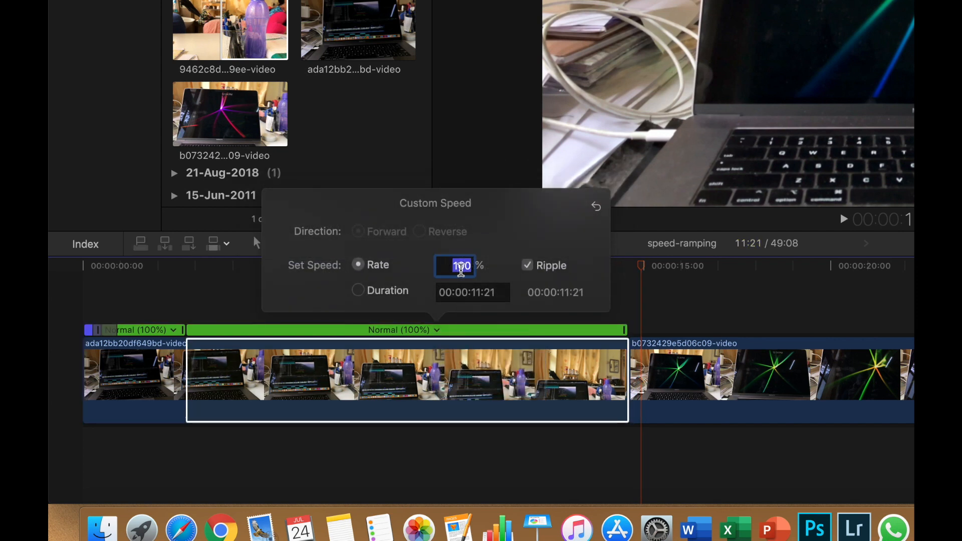
{"action": "key", "text": "Return"}
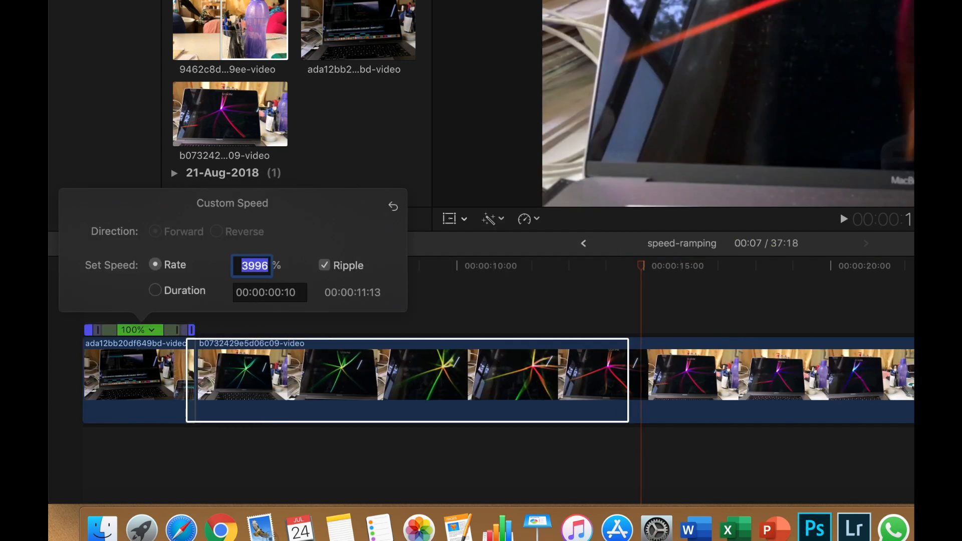
{"action": "left_click", "coordinate": [515, 305]}
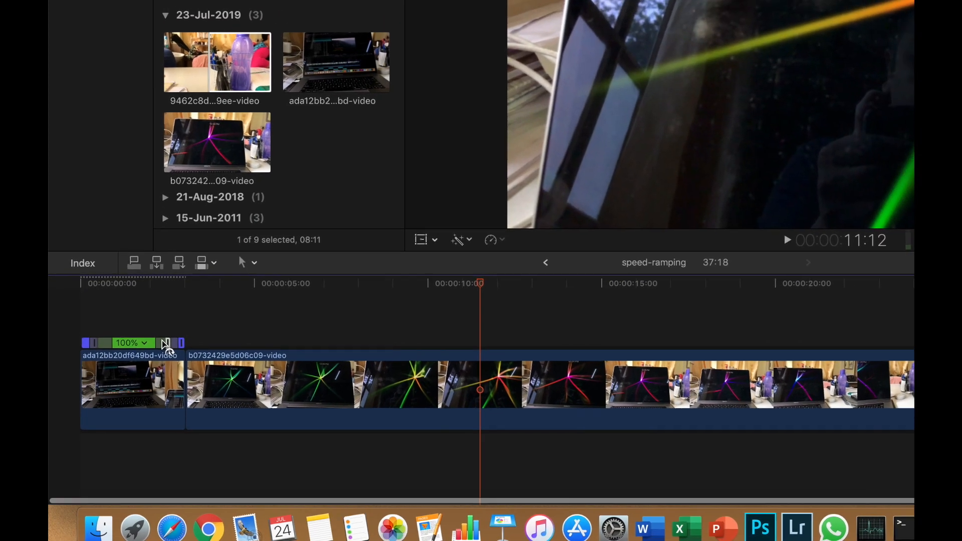
- Examine the first clip's speed segments and transitions up close, and return the playhead to the start of the clip
{"action": "key", "text": "super+equal"}
{"action": "key", "text": "super+equal"}
{"action": "key", "text": "super+equal"}
{"action": "scroll", "coordinate": [162, 341], "scroll_direction": "left", "scroll_amount": 15}
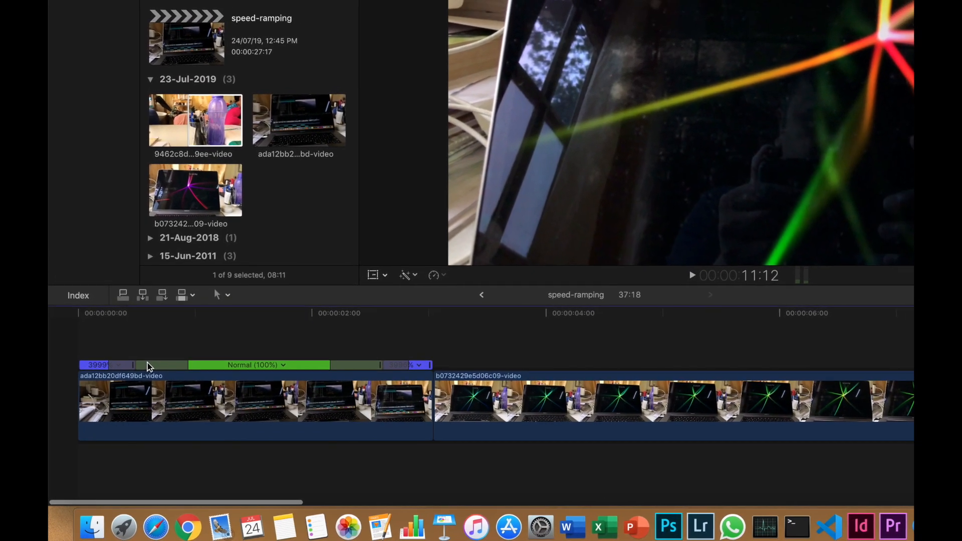
{"action": "key", "text": "super+equal"}
{"action": "scroll", "coordinate": [163, 383], "scroll_direction": "left", "scroll_amount": 8}
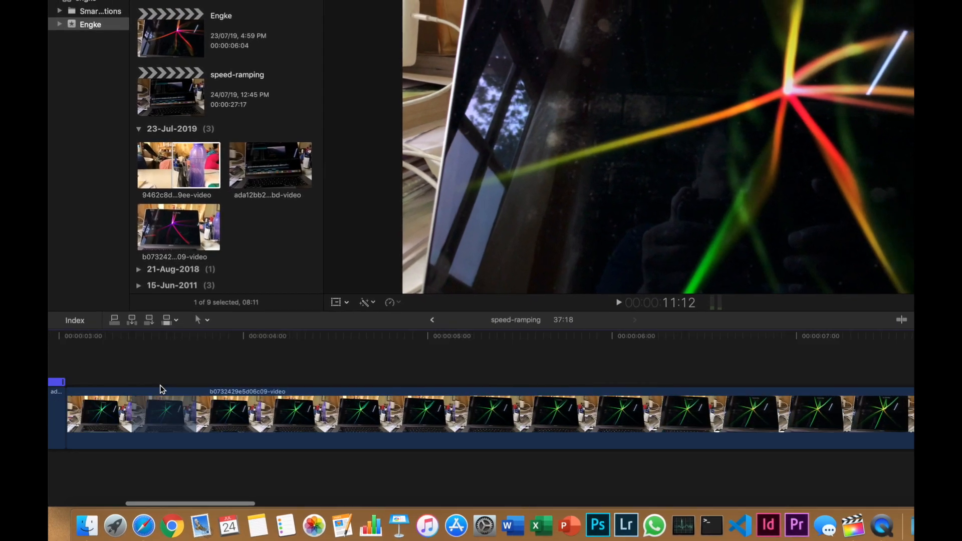
{"action": "scroll", "coordinate": [161, 388], "scroll_direction": "left", "scroll_amount": 5}
{"action": "left_click", "coordinate": [87, 339]}
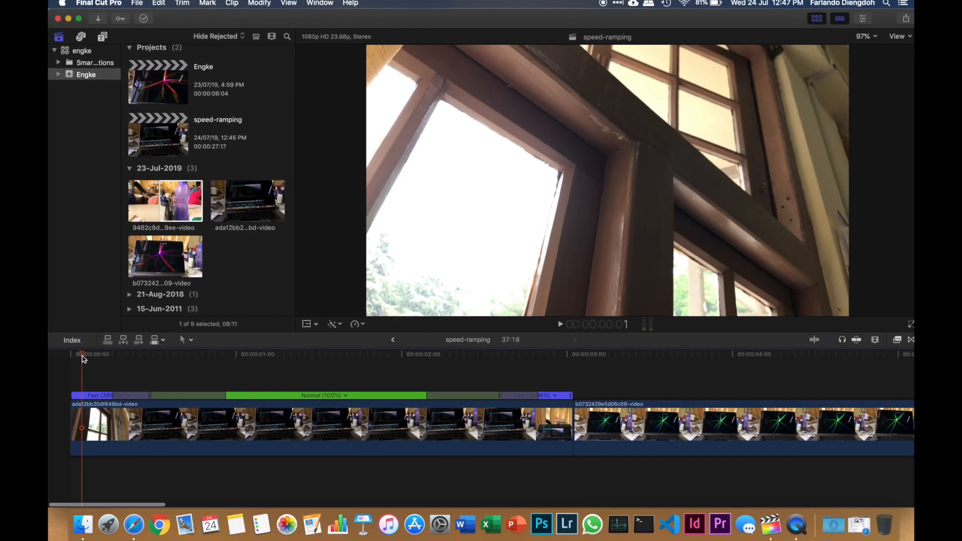
- Play the sequence from the start to review the speed ramp on the first clip
{"action": "left_click", "coordinate": [70, 357]}
{"action": "key", "text": "space"}
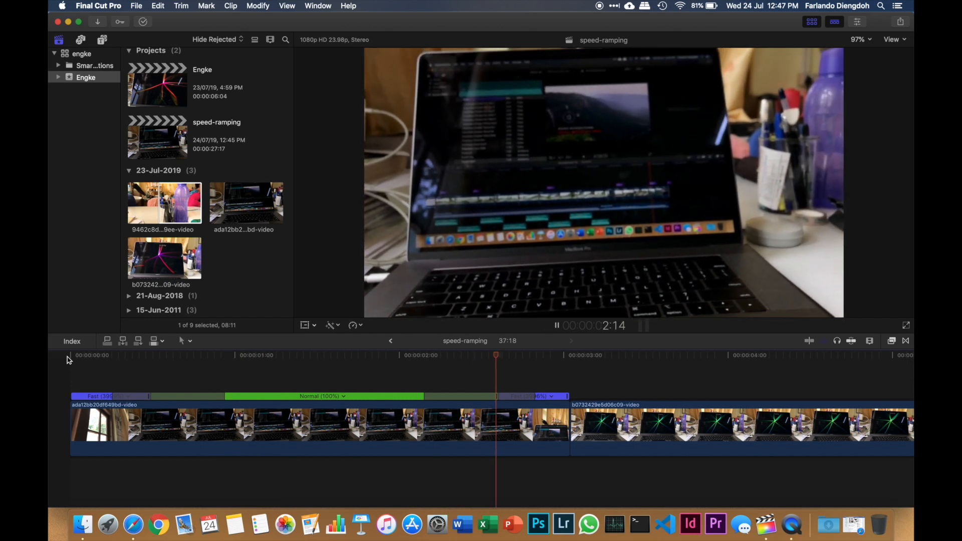
{"action": "key", "text": "space"}
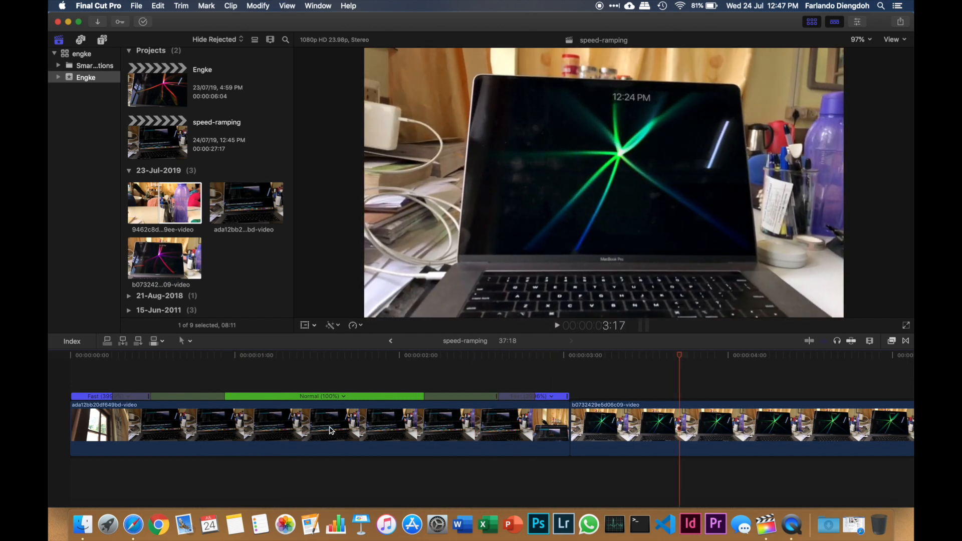
- Lengthen the speed transitions on both sides of the first clip's normal-speed segment so the ramps change more gradually
{"action": "left_click_drag", "start_coordinate": [425, 398], "coordinate": [391, 397]}
{"action": "left_click_drag", "start_coordinate": [224, 397], "coordinate": [249, 397]}
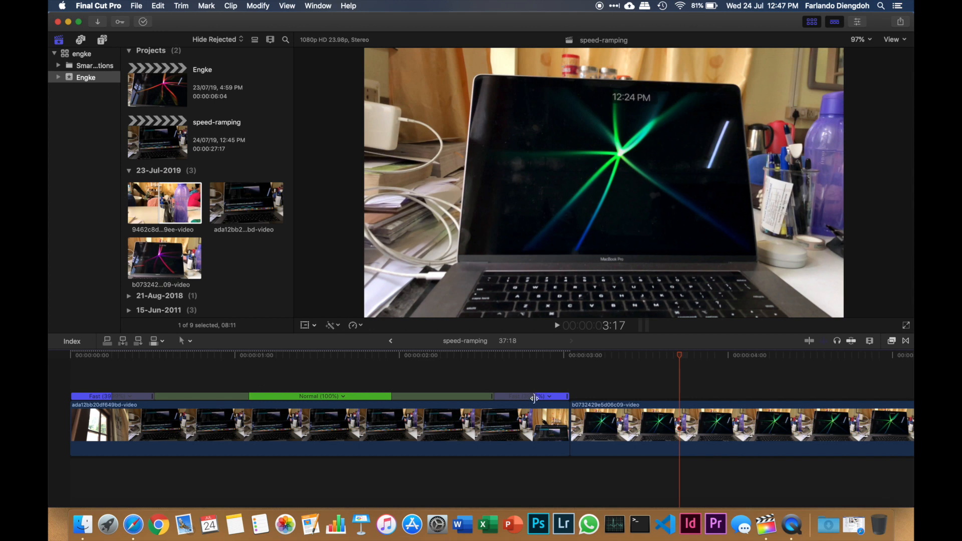
{"action": "left_click_drag", "start_coordinate": [533, 397], "coordinate": [501, 397]}
{"action": "left_click_drag", "start_coordinate": [113, 399], "coordinate": [121, 401]}
{"action": "left_click_drag", "start_coordinate": [247, 396], "coordinate": [263, 397]}
{"action": "left_click_drag", "start_coordinate": [394, 396], "coordinate": [386, 399]}
- Replay the first clip from the beginning to check the smoothed speed transitions
{"action": "key", "text": "super+minus"}
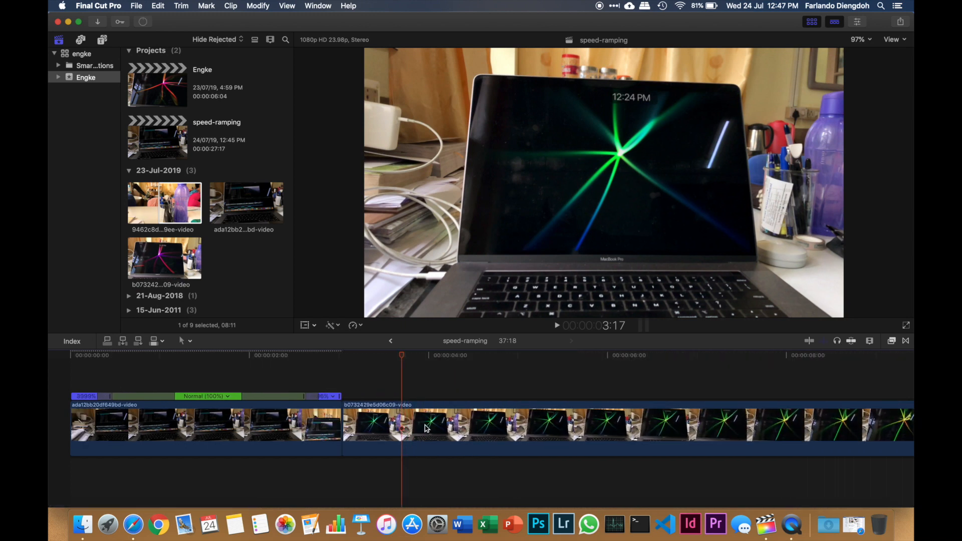
{"action": "left_click", "coordinate": [76, 360]}
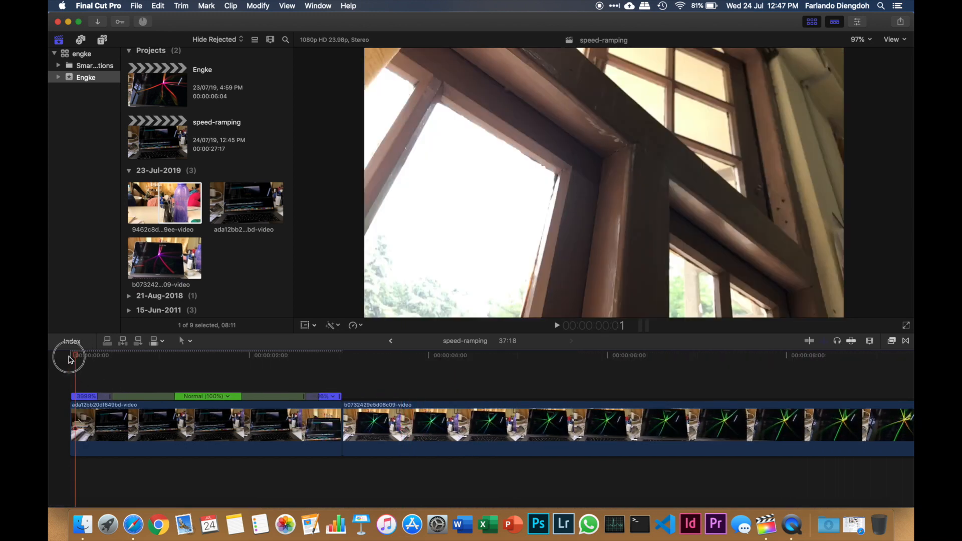
{"action": "left_click", "coordinate": [68, 358]}
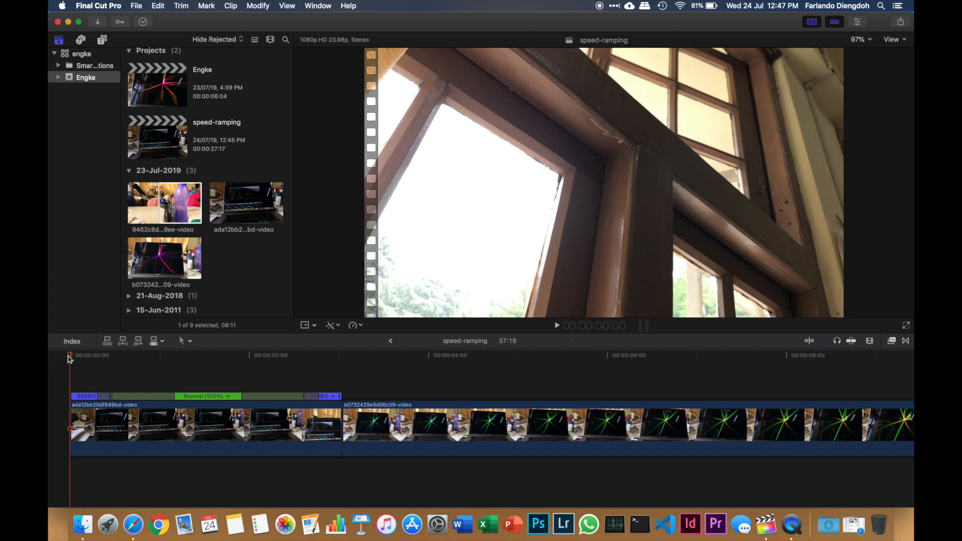
{"action": "key", "text": "space"}
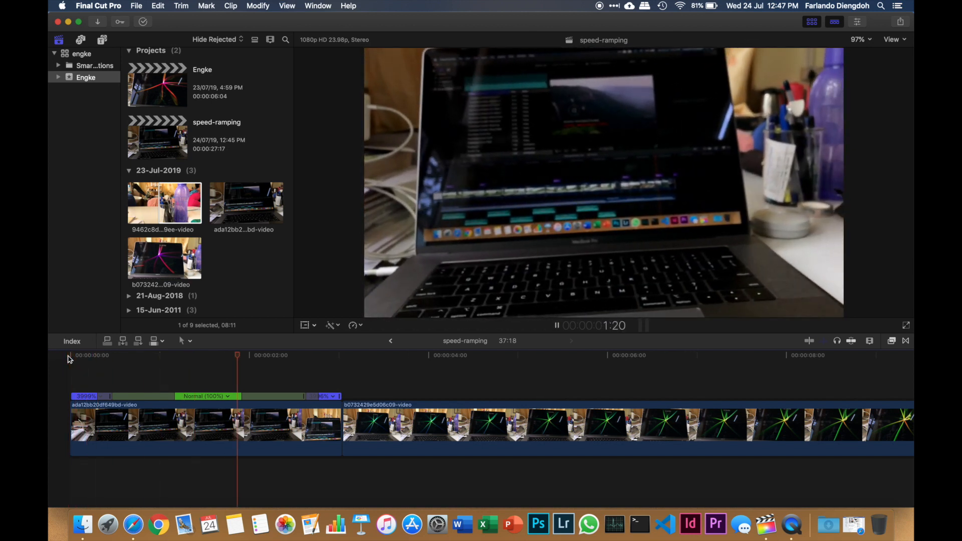
{"action": "key", "text": "space"}
- Blade the speed of the b0732429e5d06c09-video clip at two points, the latter at 12:23
{"action": "left_click_drag", "start_coordinate": [435, 356], "coordinate": [551, 357]}
{"action": "key", "text": "super+minus"}
{"action": "key", "text": "super+minus"}
{"action": "left_click_drag", "start_coordinate": [199, 356], "coordinate": [380, 358]}
{"action": "key", "text": "shift+b"}
{"action": "key", "text": "shift+b"}
- Set a custom speed rate of 4000% on the first speed segment of the b0732429e5d06c09-video clip
{"action": "left_click", "coordinate": [234, 397]}
{"action": "left_click", "coordinate": [251, 433]}
{"action": "left_click", "coordinate": [246, 355]}
{"action": "type", "text": "4000"}
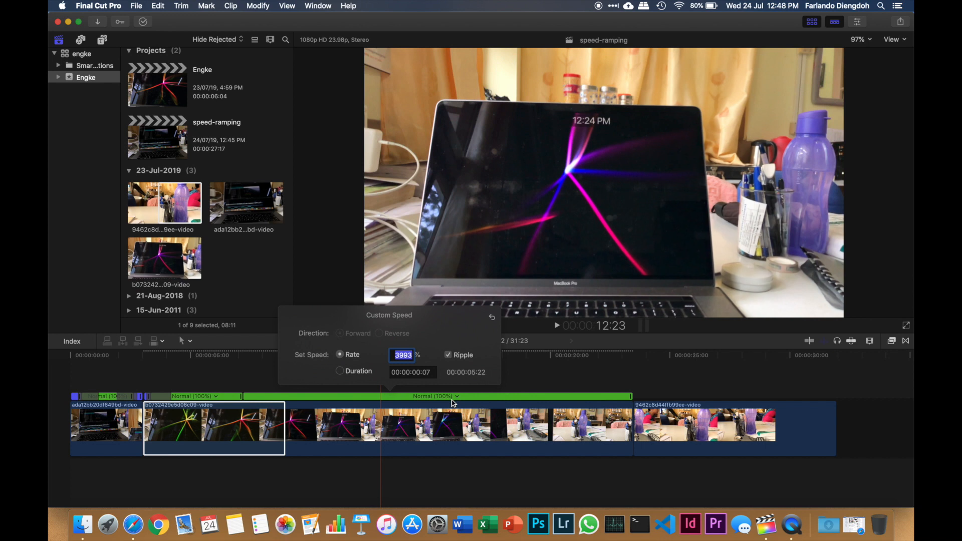
- Set a custom speed rate of 4000% on the last speed segment of the b0732429e5d06c09-video clip
{"action": "left_click", "coordinate": [455, 397]}
{"action": "left_click", "coordinate": [471, 434]}
{"action": "type", "text": "4000"}
{"action": "key", "text": "Return"}
{"action": "left_click", "coordinate": [350, 476]}
- Lengthen the speed transitions into and out of the second clip's normal-speed segment
{"action": "key", "text": "super+equal"}
{"action": "key", "text": "super+equal"}
{"action": "left_click_drag", "start_coordinate": [327, 397], "coordinate": [341, 397]}
{"action": "left_click_drag", "start_coordinate": [458, 398], "coordinate": [444, 398]}
- Blade the speed of the 9462c8d44ffb99ee-video clip at two points, the latter at 12:16
{"action": "key", "text": "super+minus"}
{"action": "scroll", "coordinate": [144, 385], "scroll_direction": "right", "scroll_amount": 5}
{"action": "scroll", "coordinate": [144, 384], "scroll_direction": "left", "scroll_amount": 3}
{"action": "left_click_drag", "start_coordinate": [238, 358], "coordinate": [480, 357]}
{"action": "key", "text": "shift+b"}
{"action": "key", "text": "shift+b"}
- Set a custom speed rate of 4000% on the first speed segment of the 9462c8d44ffb99ee-video clip
{"action": "left_click", "coordinate": [335, 397]}
{"action": "left_click", "coordinate": [358, 434]}
{"action": "type", "text": "4000"}
{"action": "key", "text": "Return"}
- Set a custom speed rate of 4000% on the last speed segment of the 9462c8d44ffb99ee-video clip
{"action": "left_click", "coordinate": [439, 397]}
{"action": "left_click", "coordinate": [451, 435]}
{"action": "left_click", "coordinate": [452, 356]}
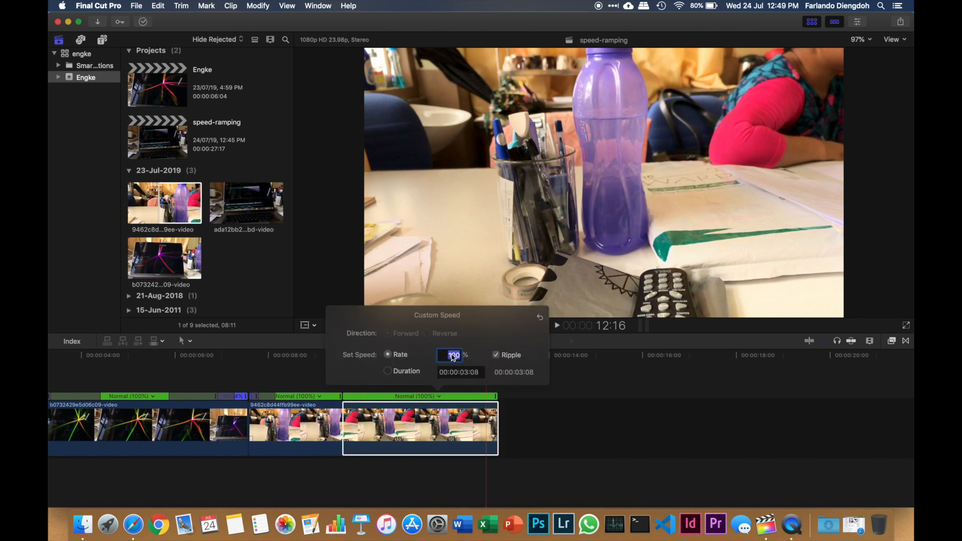
{"action": "type", "text": "4000"}
{"action": "key", "text": "Return"}
- Lengthen the speed transition after the third clip's normal-speed segment
{"action": "left_click", "coordinate": [438, 393]}
{"action": "left_click", "coordinate": [368, 393]}
{"action": "key", "text": "super+equal"}
{"action": "key", "text": "super+equal"}
{"action": "left_click_drag", "start_coordinate": [444, 396], "coordinate": [431, 396]}
- Play the whole sequence from the start to review the speed ramps on all three clips
{"action": "key", "text": "super+minus"}
{"action": "key", "text": "super+minus"}
{"action": "key", "text": "super+minus"}
{"action": "left_click_drag", "start_coordinate": [279, 358], "coordinate": [53, 357]}
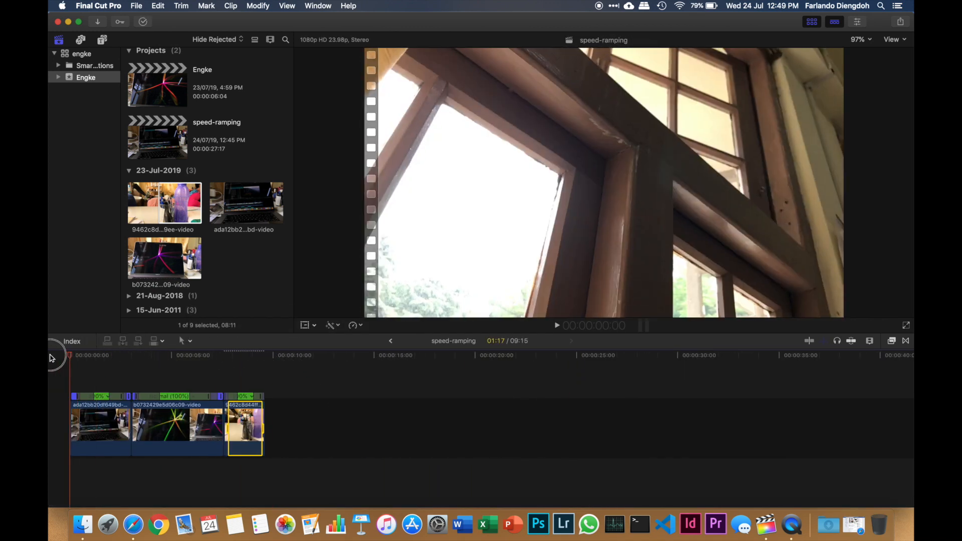
{"action": "key", "text": "space"}
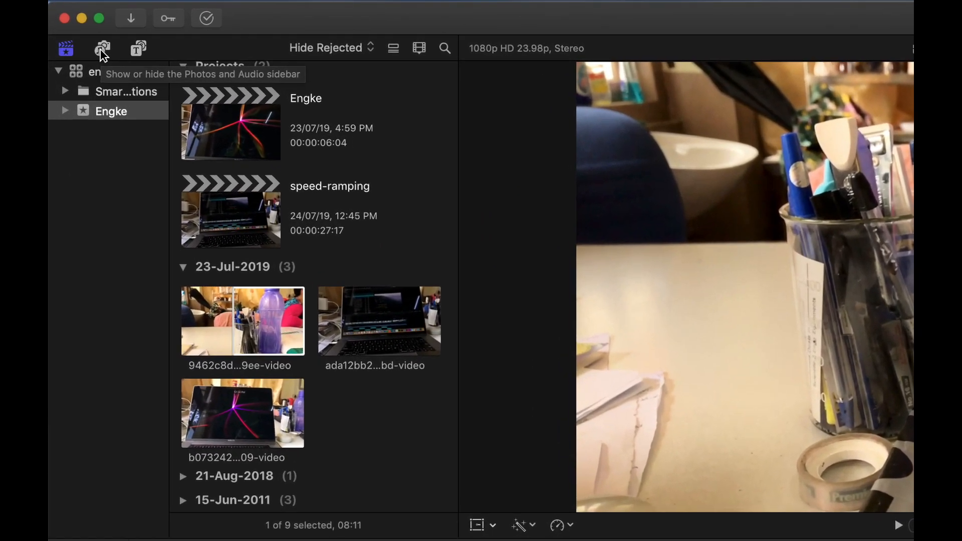
- Open the sound effects library, widen the browser and preview Air Pressure Blast 1 and Air Reverse Burst 1, 2 and 3
{"action": "left_click", "coordinate": [102, 50]}
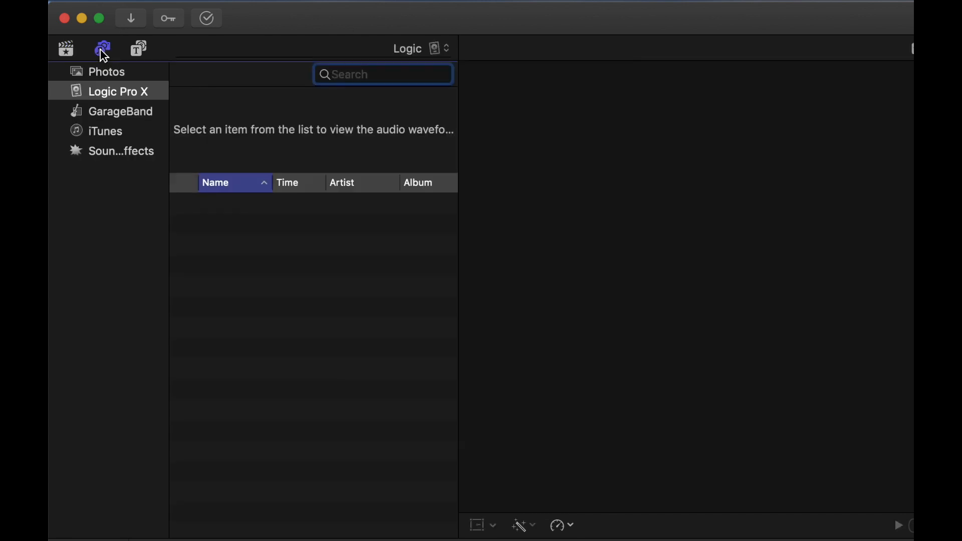
{"action": "left_click", "coordinate": [108, 153]}
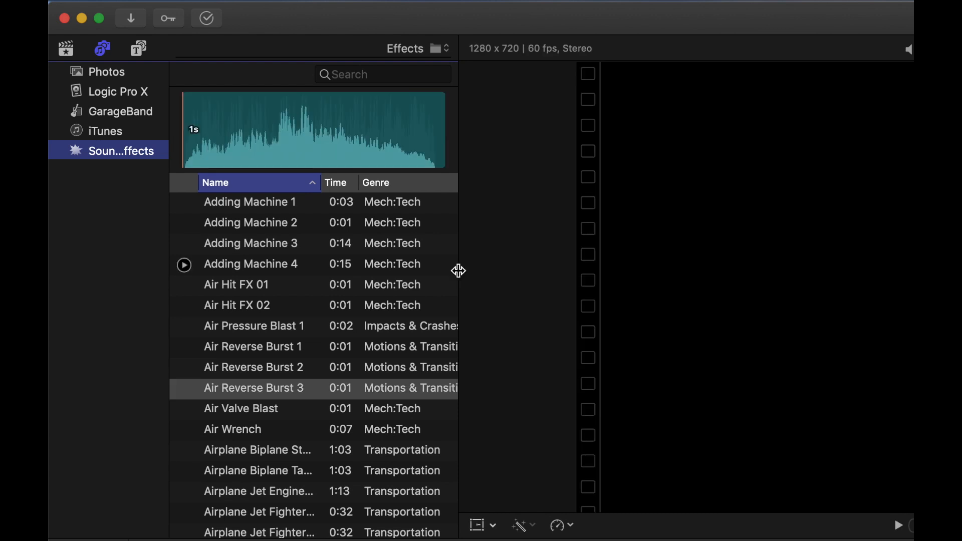
{"action": "left_click_drag", "start_coordinate": [458, 271], "coordinate": [556, 264]}
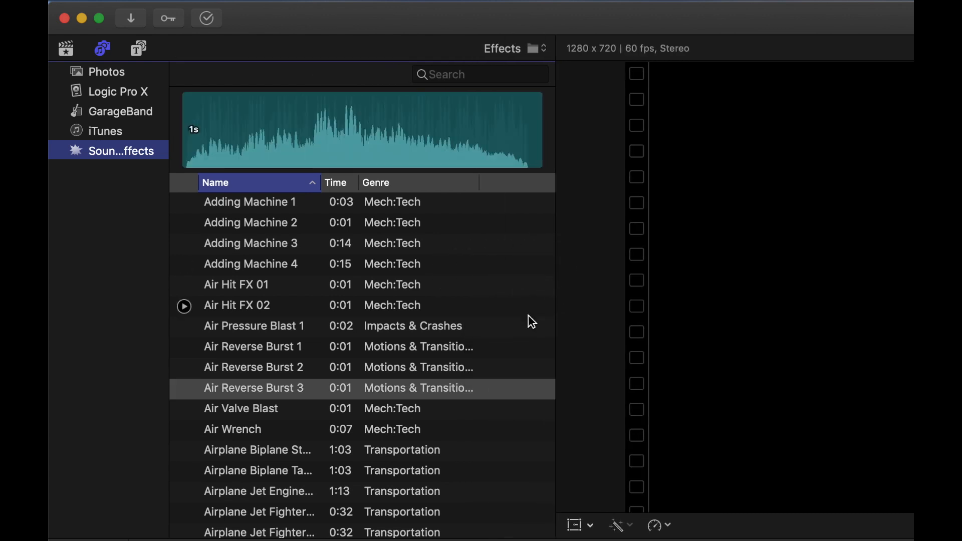
{"action": "left_click", "coordinate": [184, 328]}
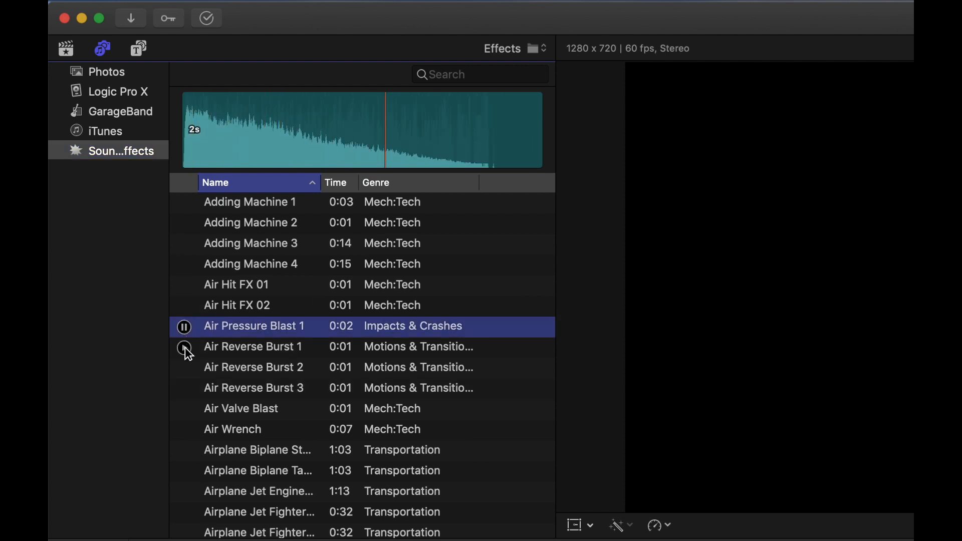
{"action": "left_click", "coordinate": [185, 347]}
{"action": "left_click", "coordinate": [185, 370]}
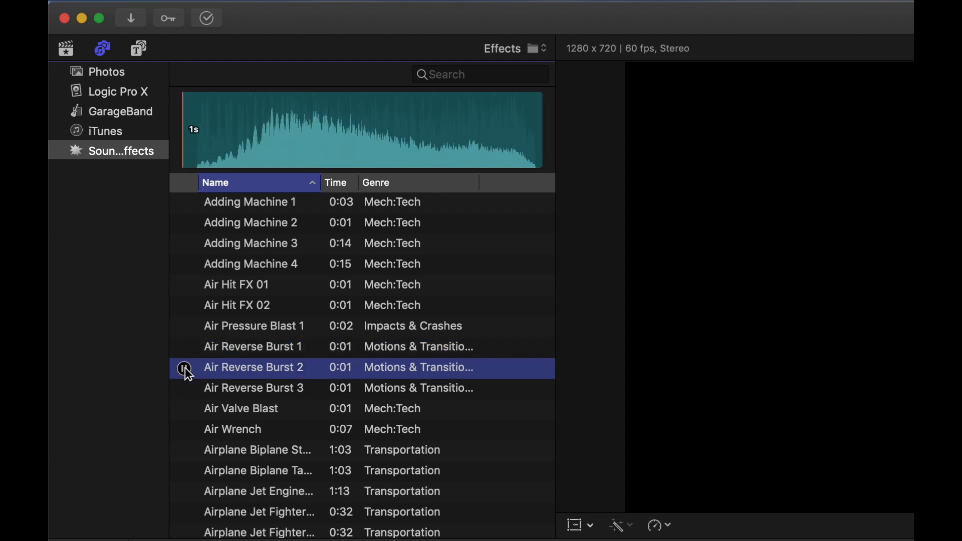
{"action": "left_click", "coordinate": [185, 390]}
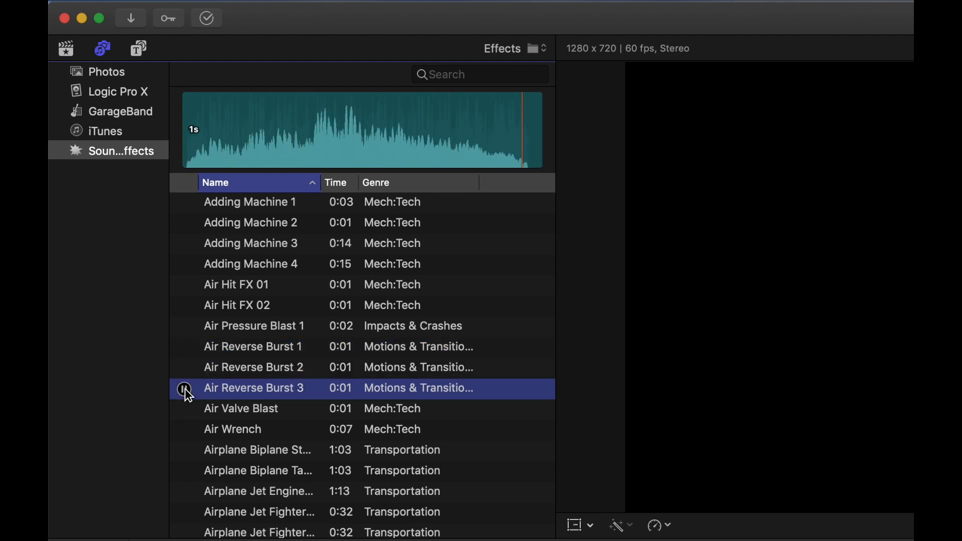
- Add the Air Reverse Burst 1 sound effect beneath the first clip and play that section back
{"action": "left_click", "coordinate": [236, 349]}
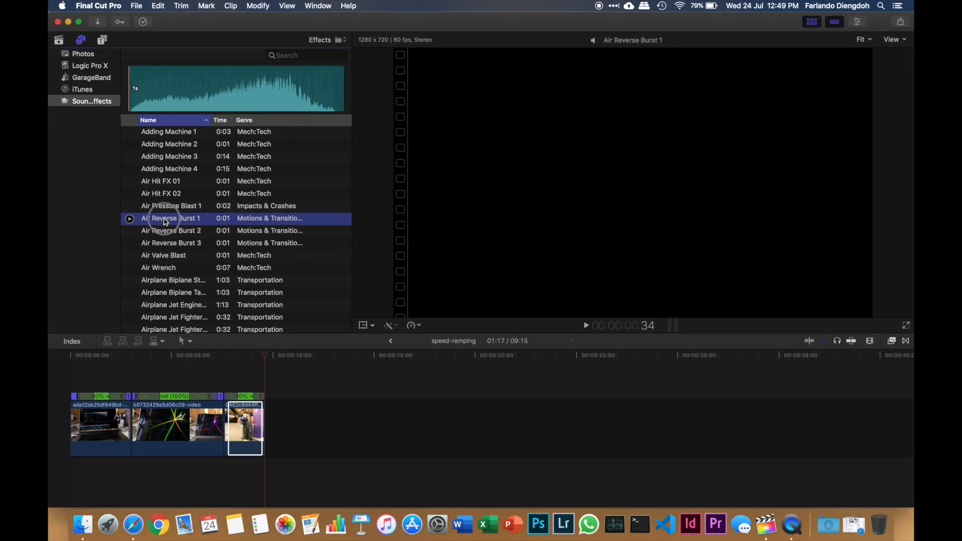
{"action": "left_click", "coordinate": [131, 465]}
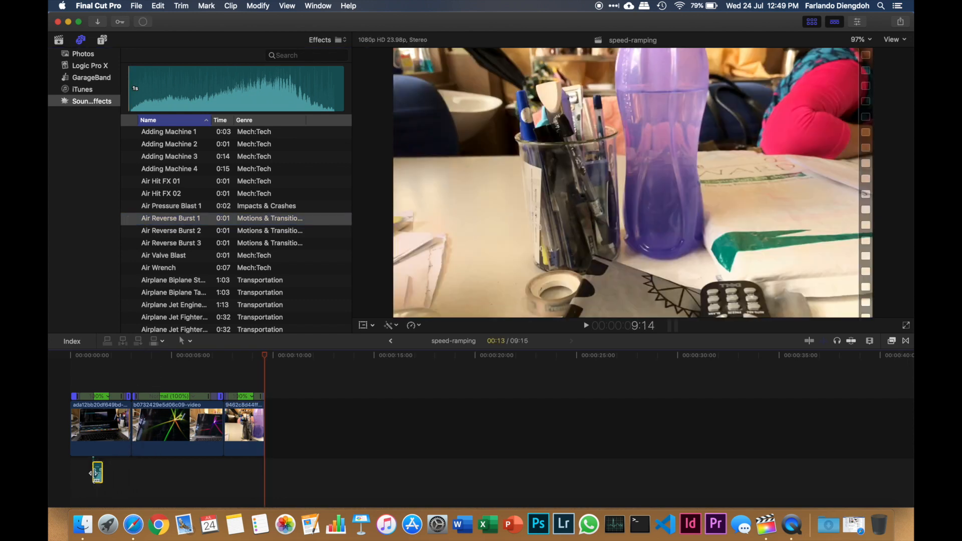
{"action": "mouse_move", "coordinate": [92, 359]}
{"action": "left_mouse_down"}
{"action": "mouse_move", "coordinate": [82, 356]}
{"action": "mouse_move", "coordinate": [141, 361]}
{"action": "mouse_move", "coordinate": [84, 360]}
{"action": "left_mouse_up"}
{"action": "key", "text": "space"}
{"action": "key", "text": "space"}
{"action": "scroll", "coordinate": [102, 394], "scroll_direction": "down", "scroll_amount": 1}
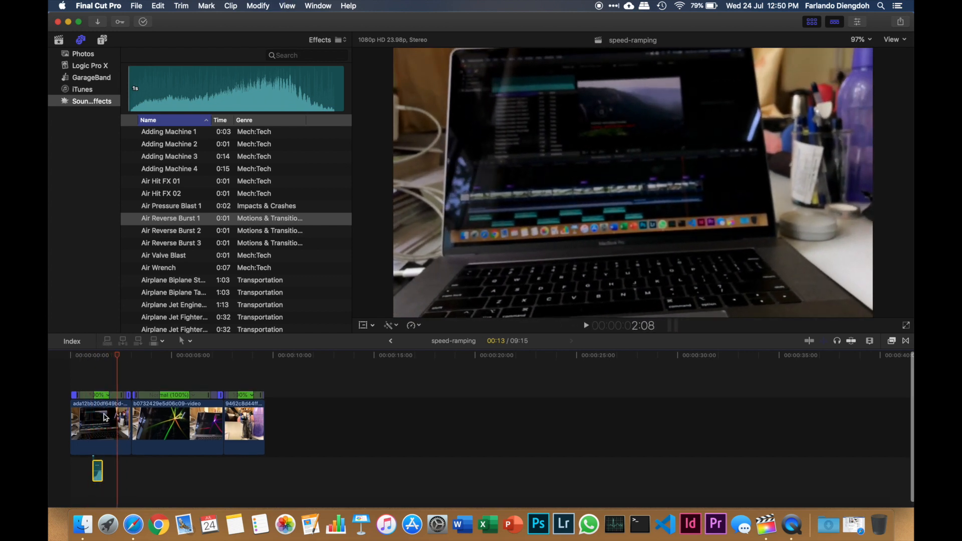
- Reposition the Air Reverse Burst 1 sound effect to the start of the first clip
{"action": "scroll", "coordinate": [104, 418], "scroll_direction": "up", "scroll_amount": 5}
{"action": "scroll", "coordinate": [113, 423], "scroll_direction": "left", "scroll_amount": 3}
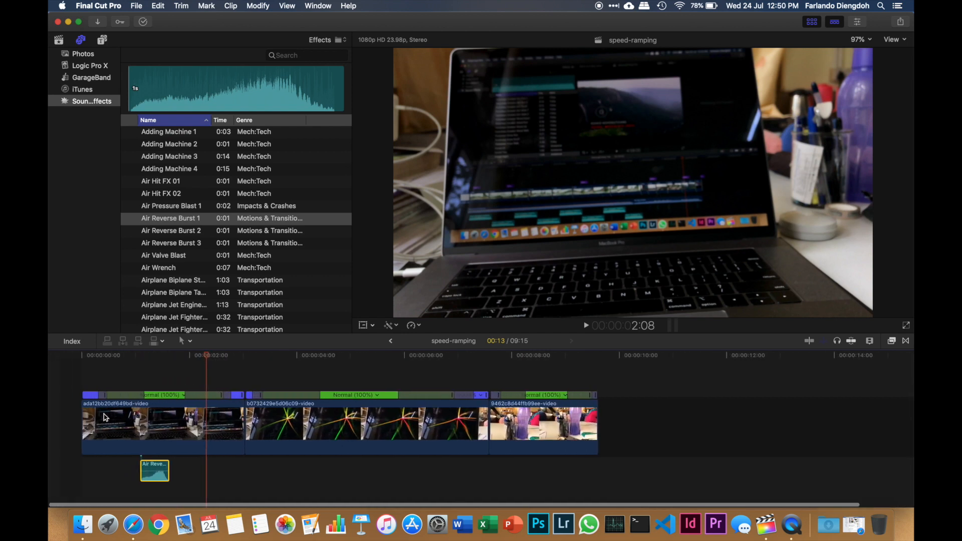
{"action": "mouse_move", "coordinate": [81, 358]}
{"action": "left_mouse_down"}
{"action": "mouse_move", "coordinate": [105, 357]}
{"action": "mouse_move", "coordinate": [96, 360]}
{"action": "left_mouse_up"}
{"action": "key", "text": "super+z"}
- Add Air Reverse Burst 2 beneath the cut between the first and second clips and play the section back
{"action": "left_click_drag", "start_coordinate": [187, 234], "coordinate": [233, 469]}
{"action": "key", "text": "space"}
{"action": "key", "text": "space"}
{"action": "left_click", "coordinate": [182, 361]}
{"action": "key", "text": "space"}
{"action": "key", "text": "space"}
- Add Air Reverse Burst 3 beneath the cut between the second and third clips and play the result
{"action": "left_click_drag", "start_coordinate": [173, 243], "coordinate": [464, 475]}
{"action": "key", "text": "space"}
{"action": "key", "text": "super+minus"}
{"action": "key", "text": "super+minus"}
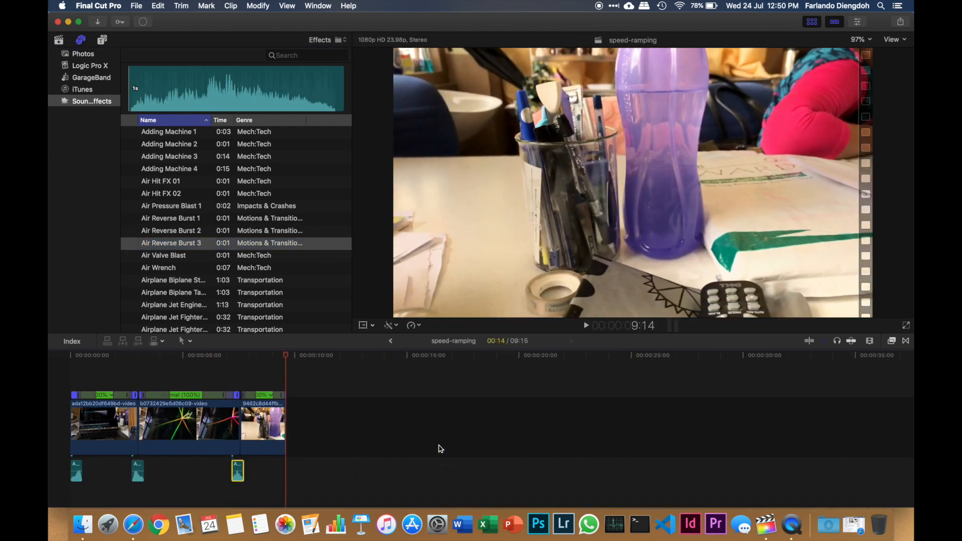
- Browse the iTunes, GarageBand and Logic Pro X audio sources for music, and return to the media library
{"action": "left_click", "coordinate": [82, 89]}
{"action": "scroll", "coordinate": [210, 121], "scroll_direction": "down", "scroll_amount": 5}
{"action": "left_click", "coordinate": [89, 77]}
{"action": "left_click", "coordinate": [89, 65]}
{"action": "left_click", "coordinate": [58, 40]}
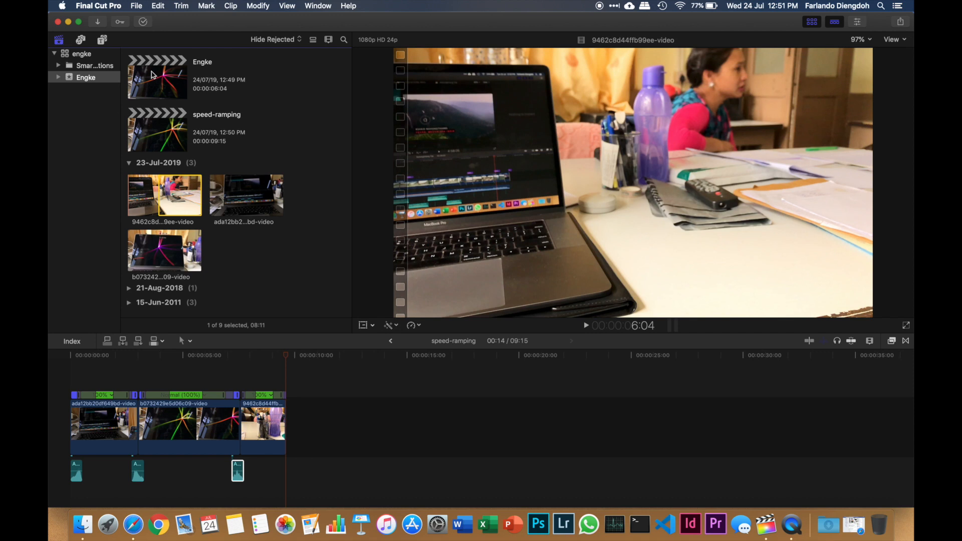
- Open the finished Engke project, play it from the start and scrub back through its timeline
{"action": "double_click", "coordinate": [152, 74]}
{"action": "left_click_drag", "start_coordinate": [233, 357], "coordinate": [58, 379]}
{"action": "key", "text": "space"}
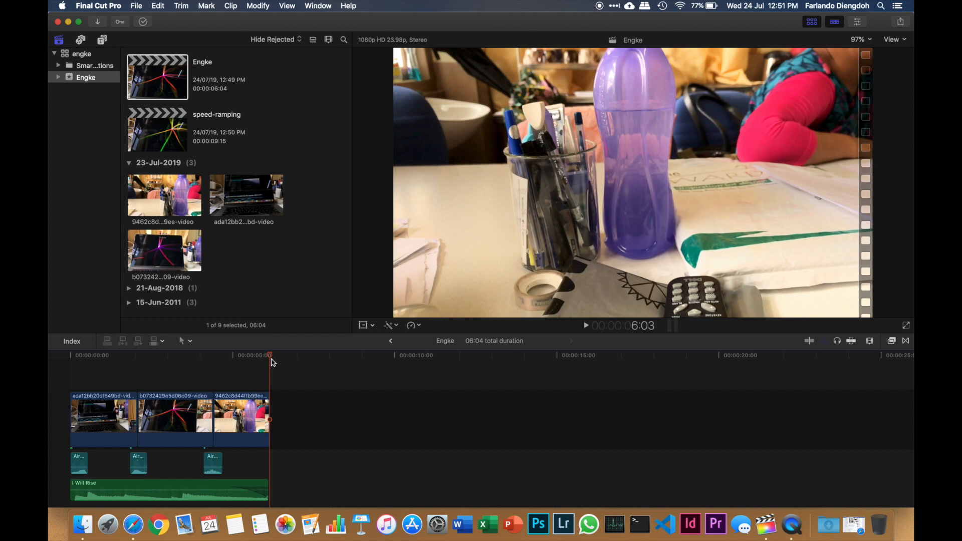
{"action": "left_click_drag", "start_coordinate": [270, 357], "coordinate": [179, 365]}
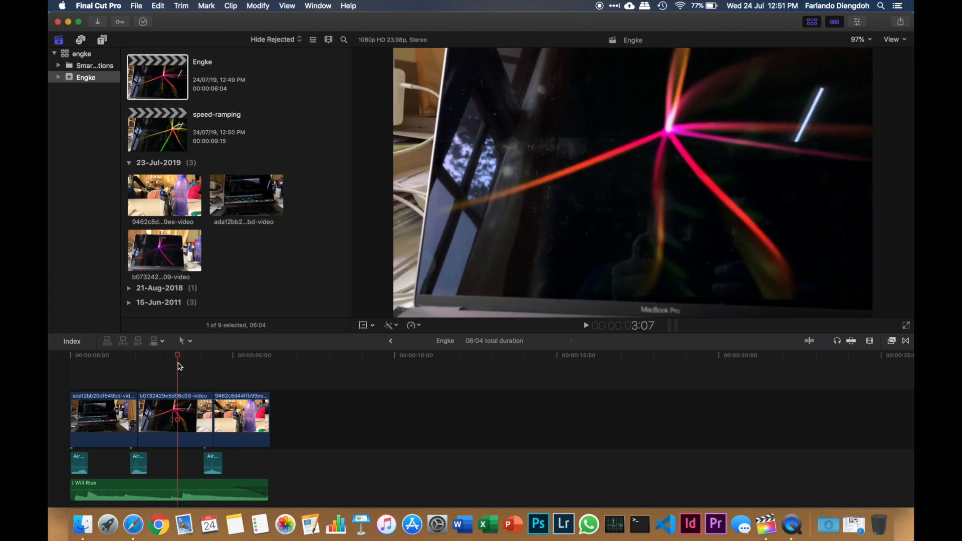